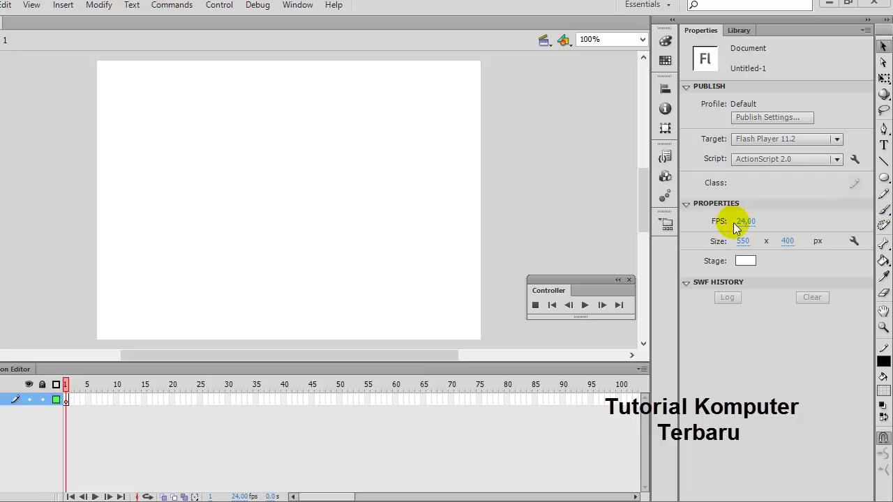
# - Browse the list of default motion presets and look at the project overview
pyautogui.click(664, 197)
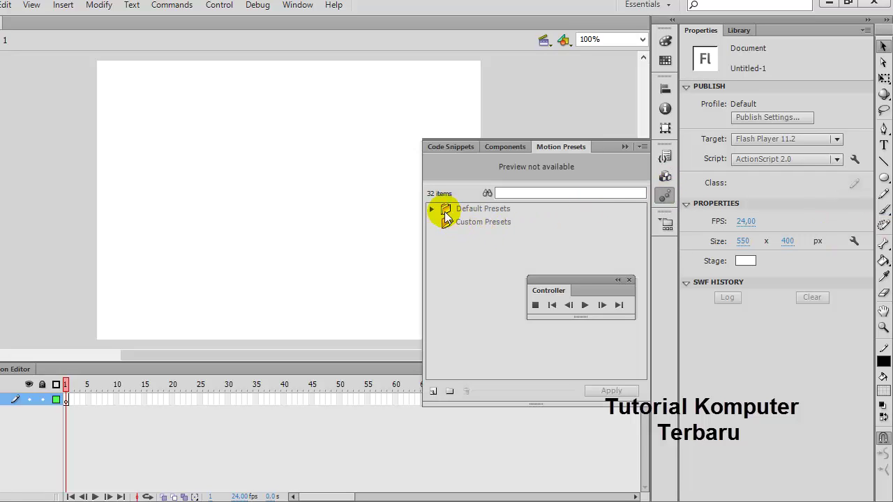
pyautogui.click(437, 210)
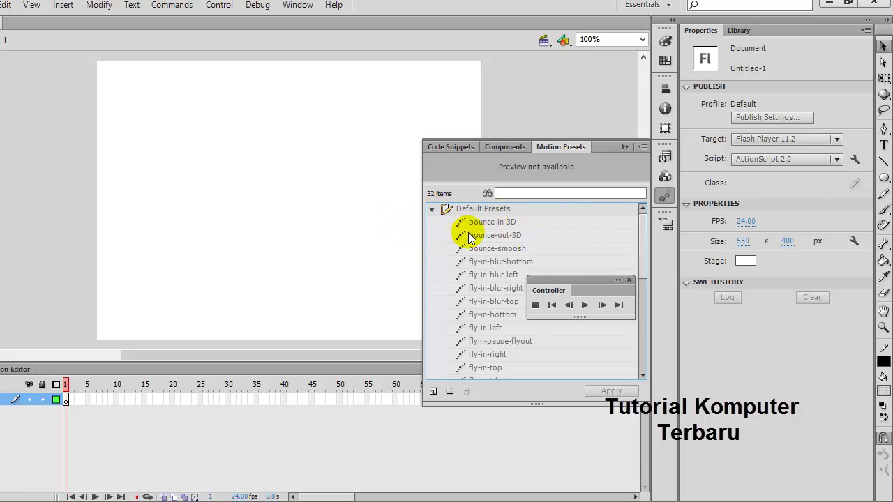
pyautogui.click(352, 234)
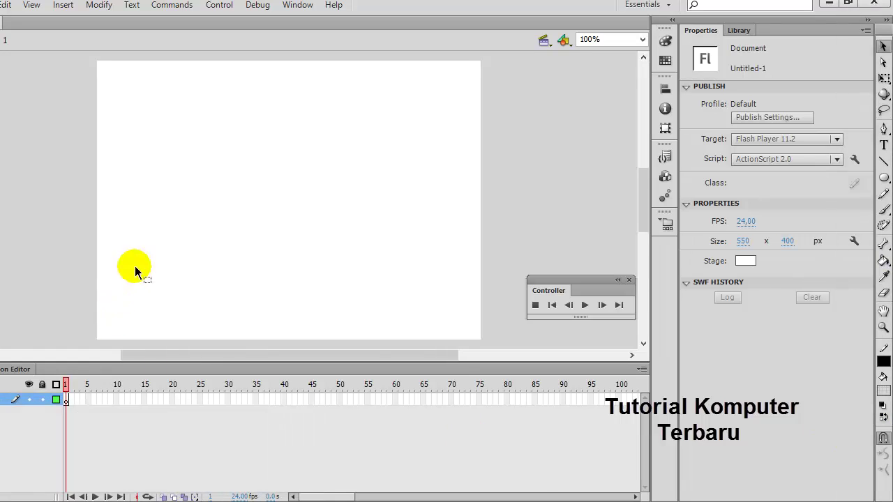
pyautogui.click(666, 223)
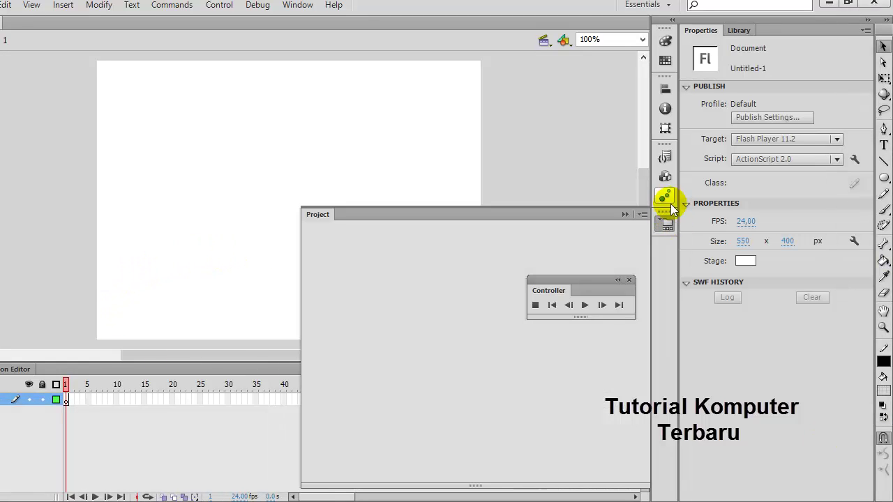
pyautogui.click(626, 214)
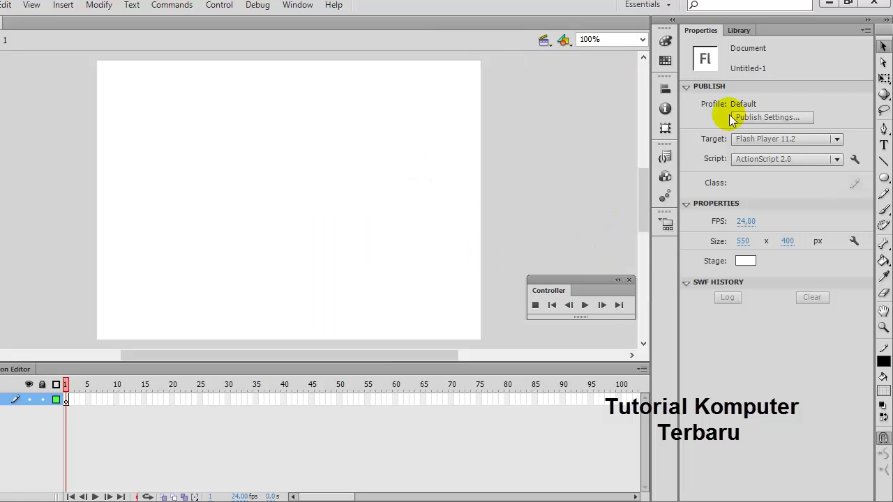
# - Draw a small unfilled circle with the Oval tool near the stage's lower-left area and rename its layer to Objek 1
pyautogui.click(885, 178)
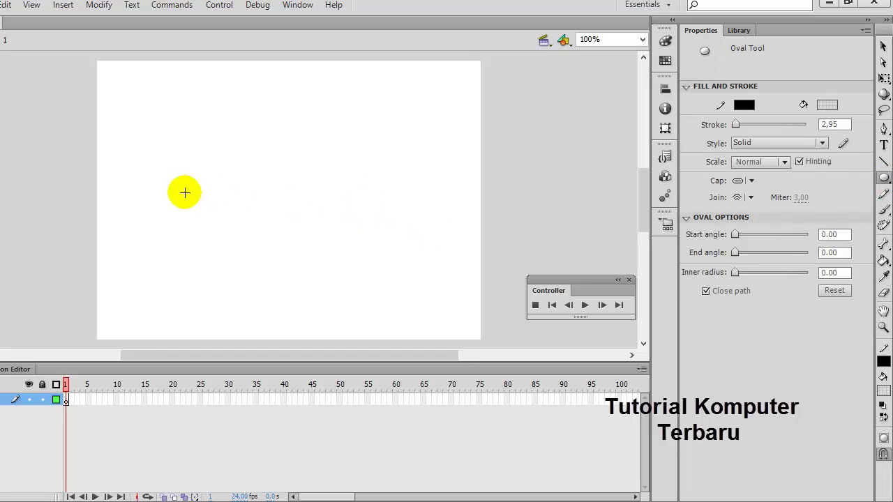
pyautogui.moveTo(121, 222); pyautogui.dragTo(169, 268)
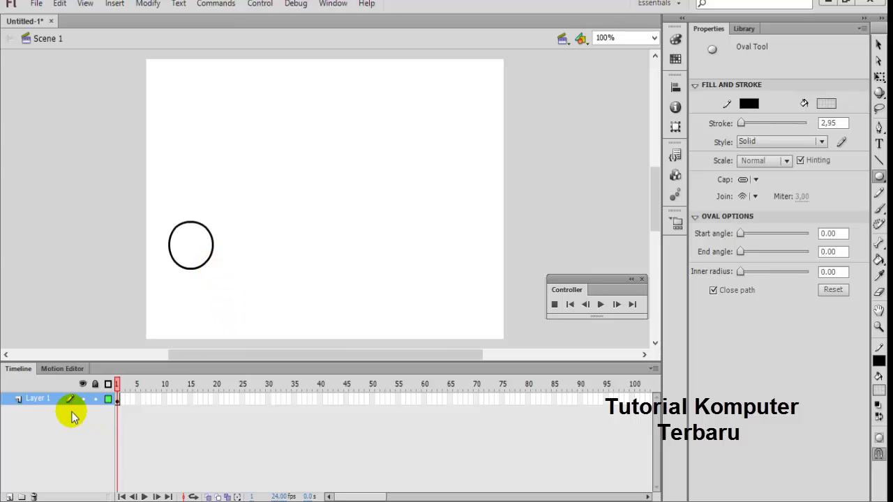
pyautogui.click(39, 401)
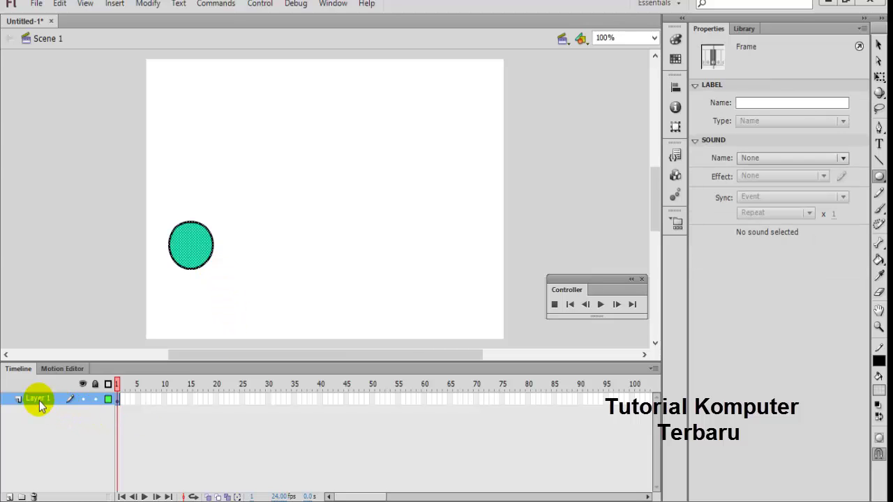
pyautogui.doubleClick(48, 399)
pyautogui.click(51, 399)
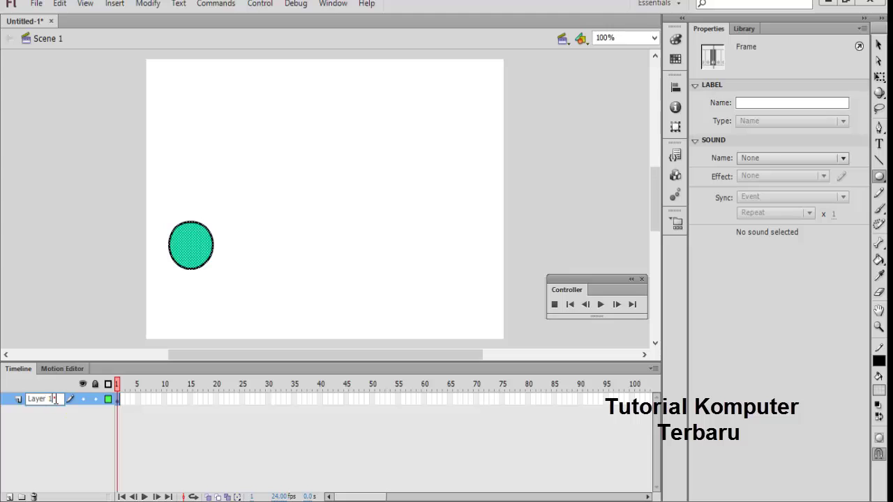
pyautogui.moveTo(55, 399); pyautogui.dragTo(15, 402)
pyautogui.write('Objek')
pyautogui.click(40, 423)
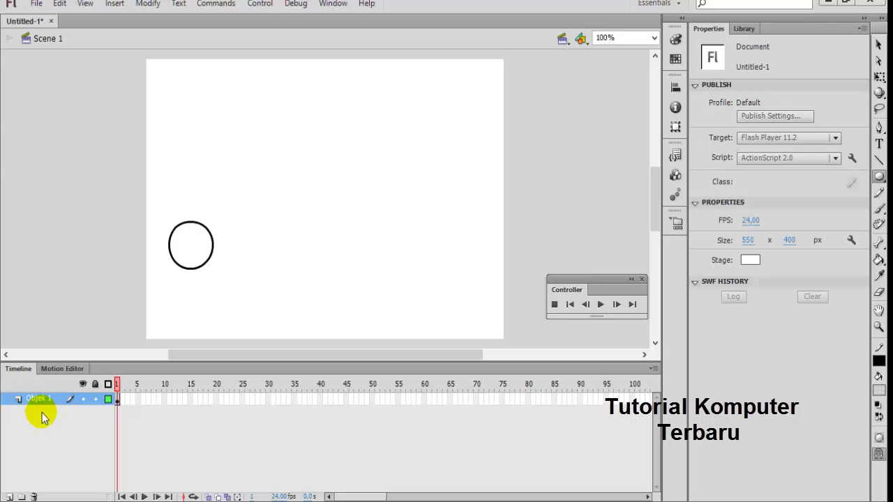
# - Add a new layer named Objek 2 above the first one and hide the Objek 1 layer
pyautogui.click(9, 497)
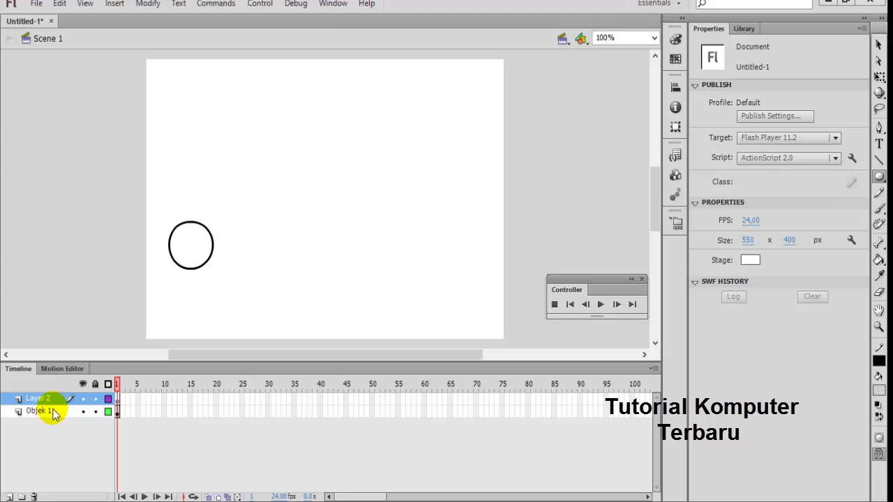
pyautogui.click(82, 411)
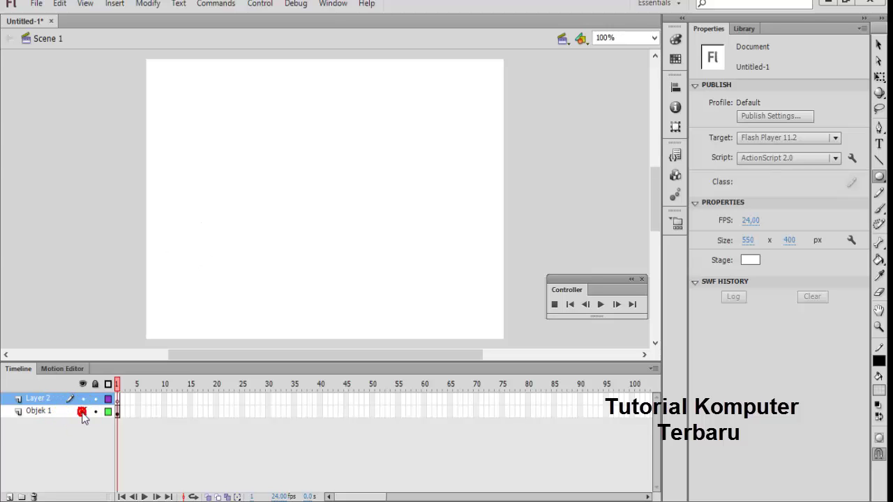
pyautogui.doubleClick(39, 399)
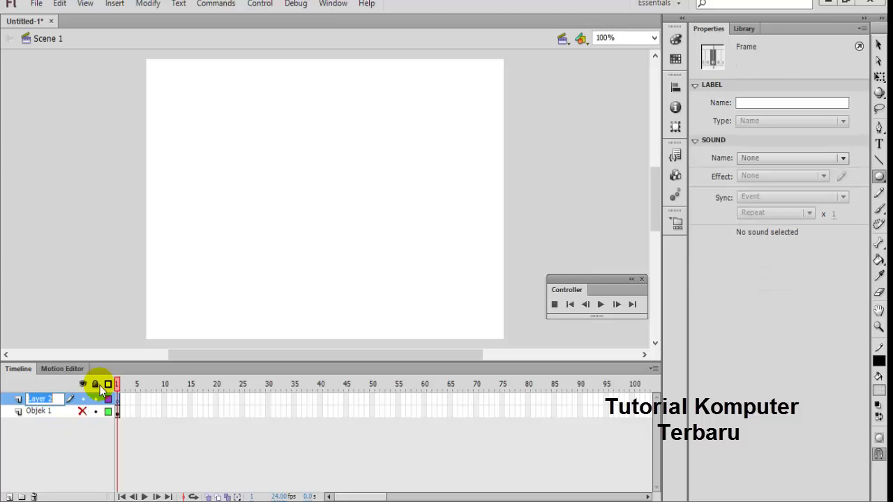
pyautogui.write('Objek')
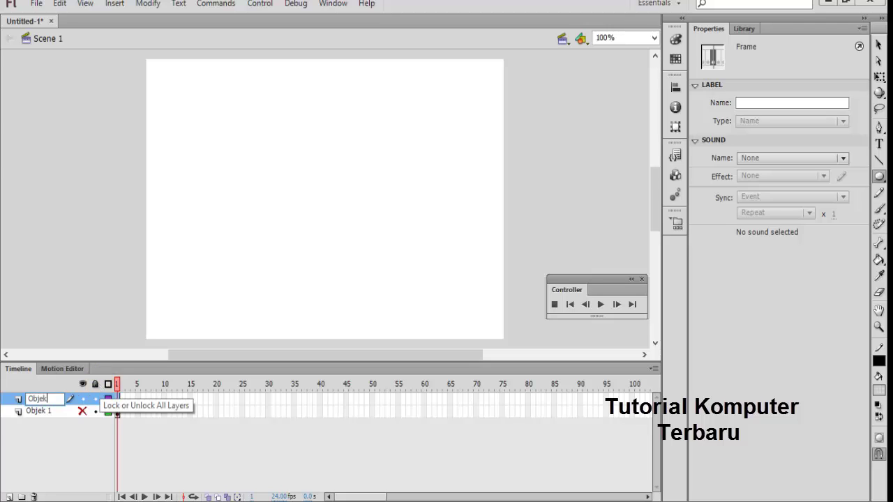
pyautogui.write(' 2')
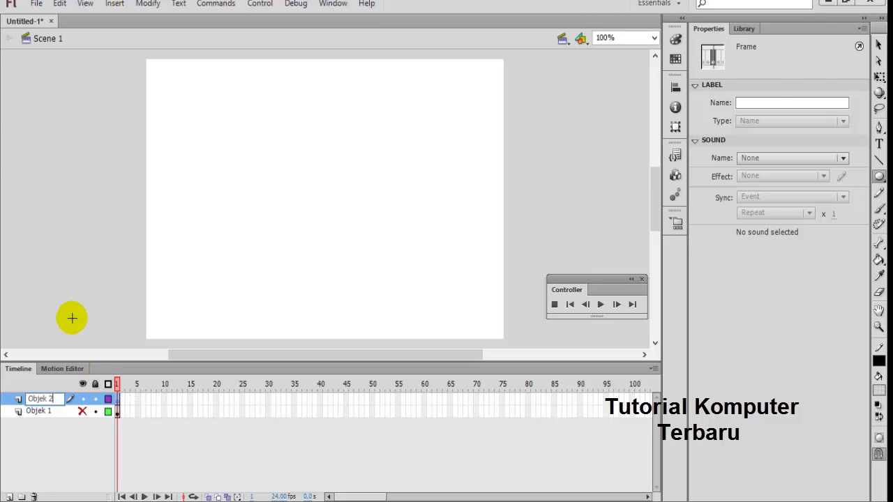
pyautogui.click(69, 312)
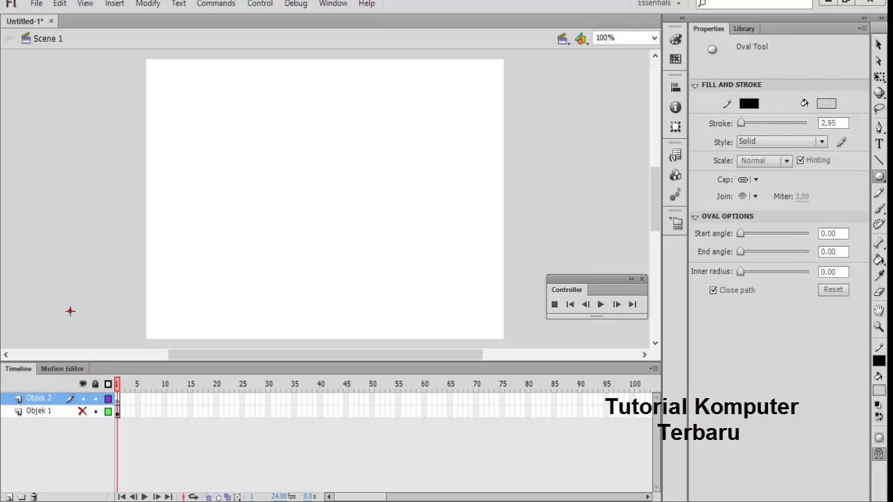
# - With Objek 1 hidden, draw a small unfilled circle in the stage's lower-right area on the Objek 2 layer
pyautogui.click(83, 412)
pyautogui.click(83, 411)
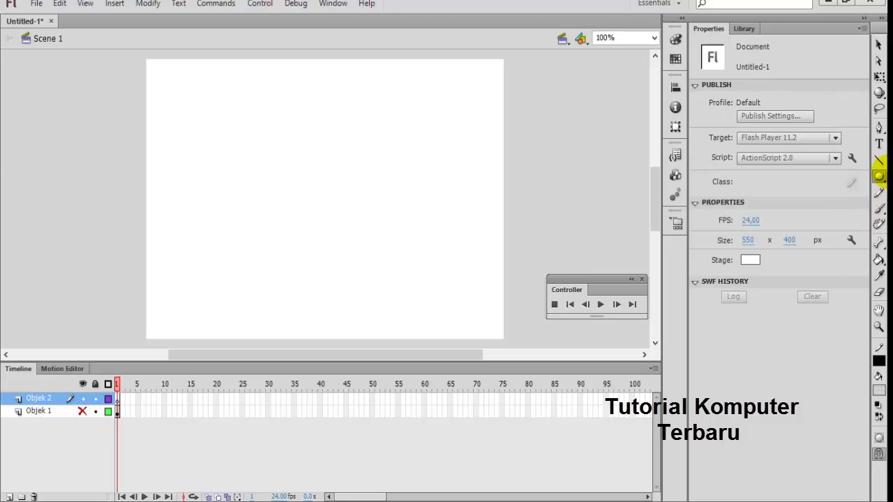
pyautogui.click(879, 177)
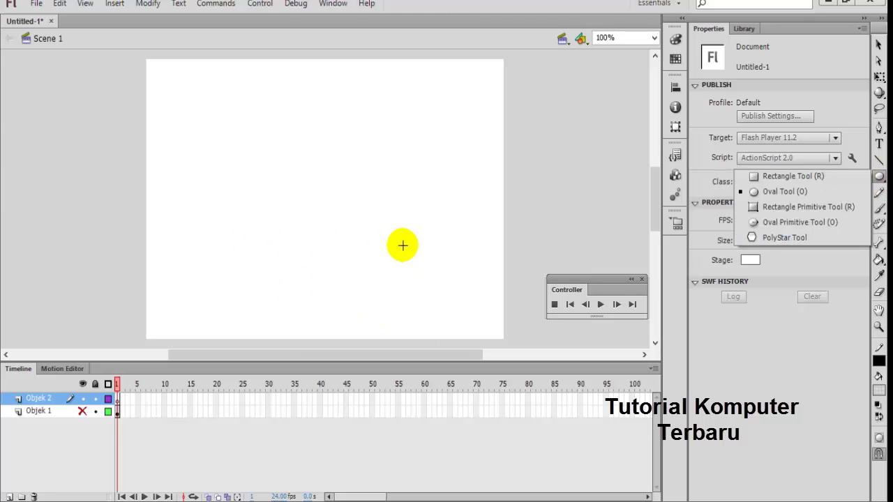
pyautogui.moveTo(411, 254)
pyautogui.mouseDown()
pyautogui.moveTo(461, 293)
pyautogui.moveTo(461, 305)
pyautogui.mouseUp()
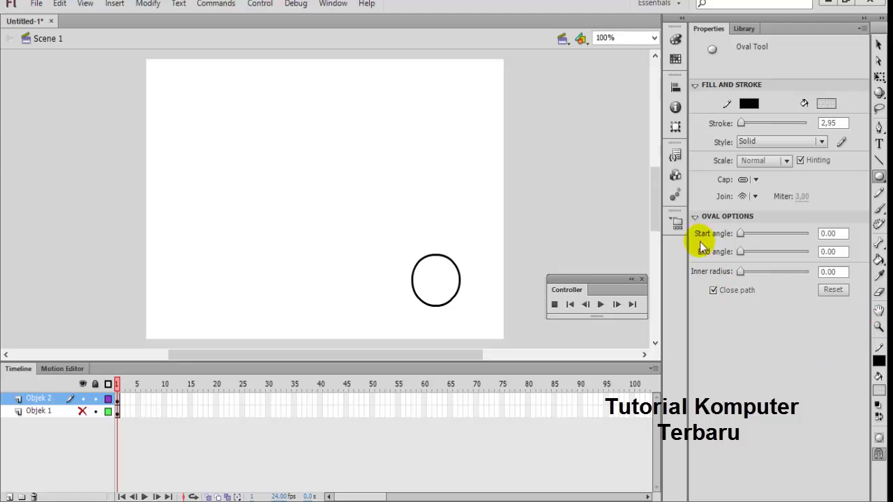
# - Try to apply the bounce-in-3D motion preset to the circle on Objek 2
pyautogui.click(675, 196)
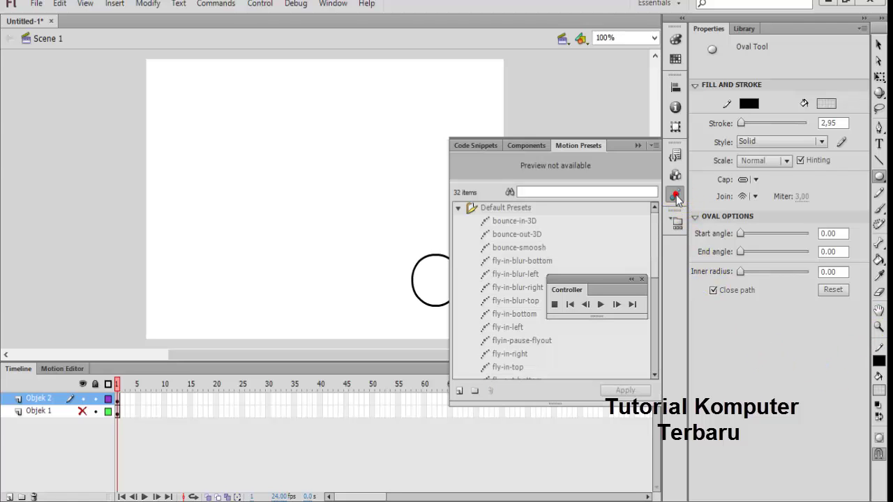
pyautogui.click(496, 223)
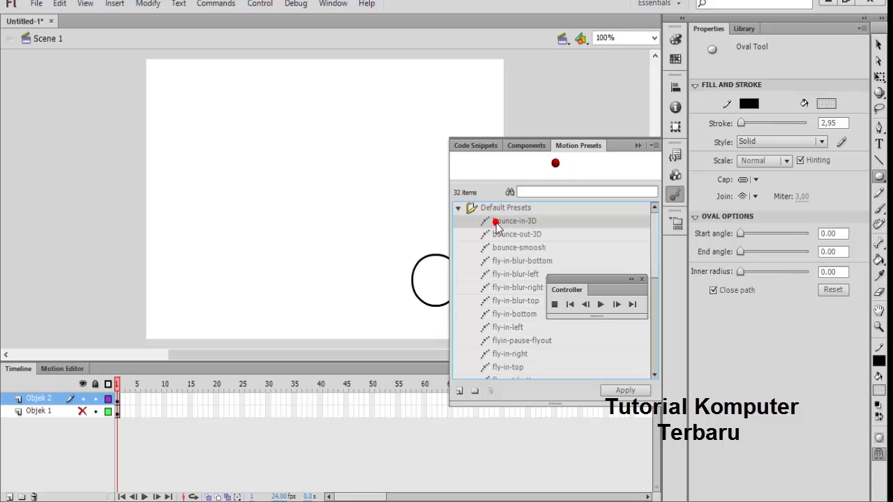
pyautogui.click(496, 224)
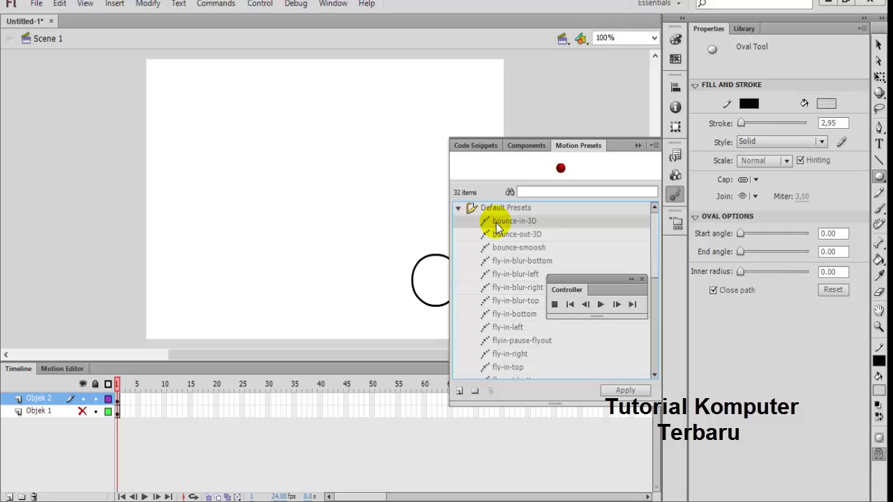
pyautogui.click(635, 389)
pyautogui.click(564, 274)
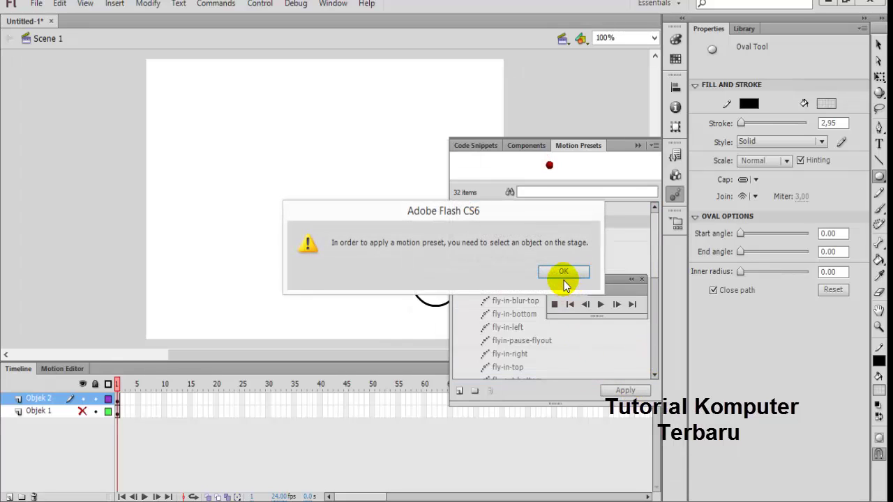
pyautogui.click(563, 276)
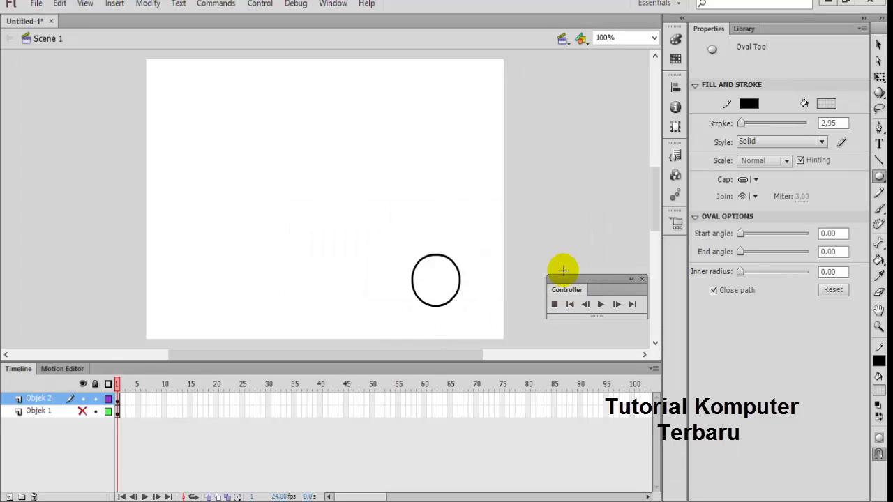
# - Insert a keyframe at frame 25 of the Objek 2 layer
pyautogui.click(877, 45)
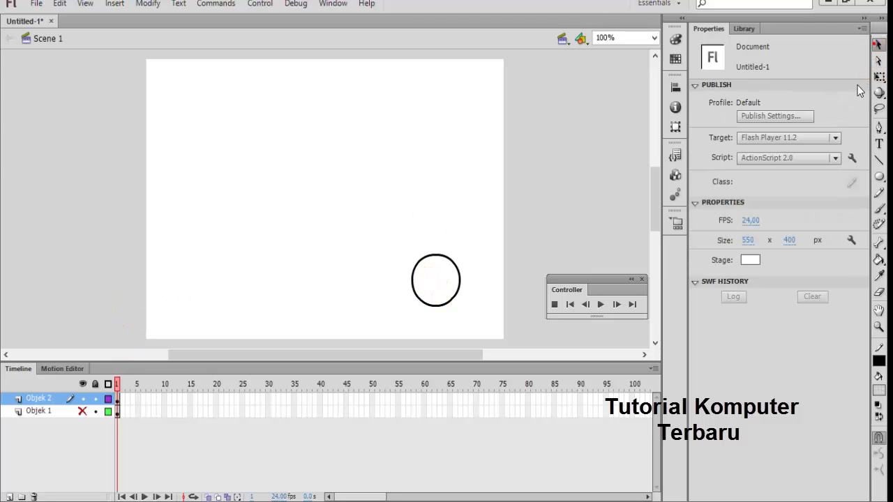
pyautogui.click(241, 401)
pyautogui.rightClick(241, 403)
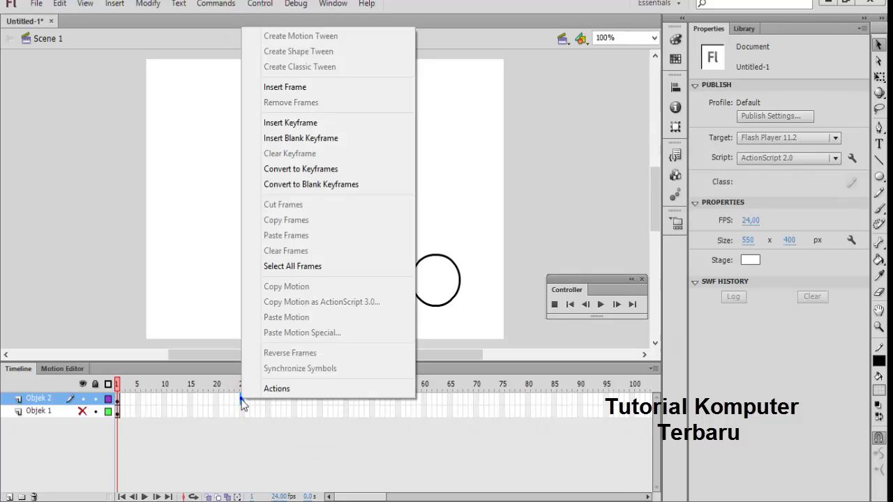
pyautogui.click(309, 124)
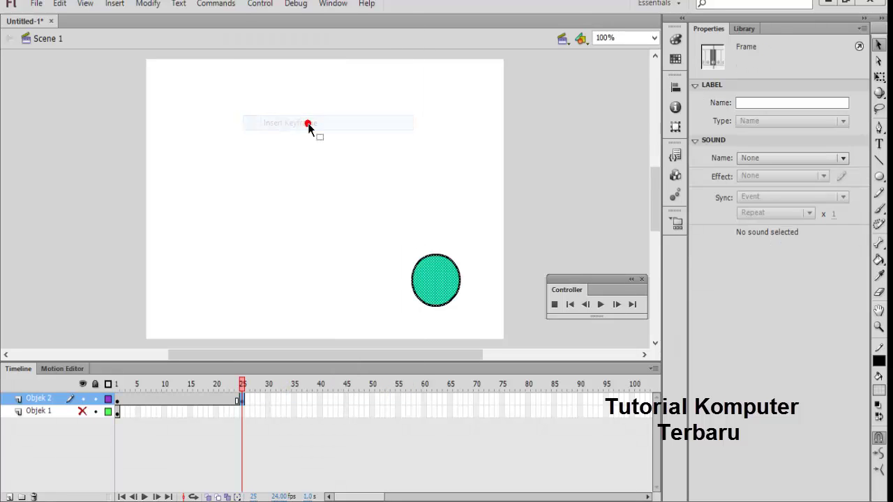
# - Try to apply the bounce-in-3D motion preset to frames 1 to 25 of the Objek 2 layer
pyautogui.click(118, 403)
pyautogui.keyDown('shift'); pyautogui.click(242, 402); pyautogui.keyUp('shift')
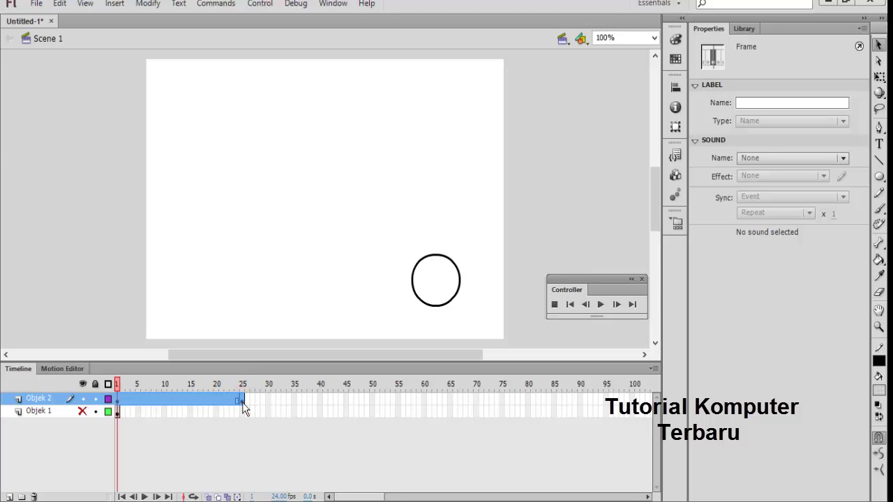
pyautogui.click(678, 195)
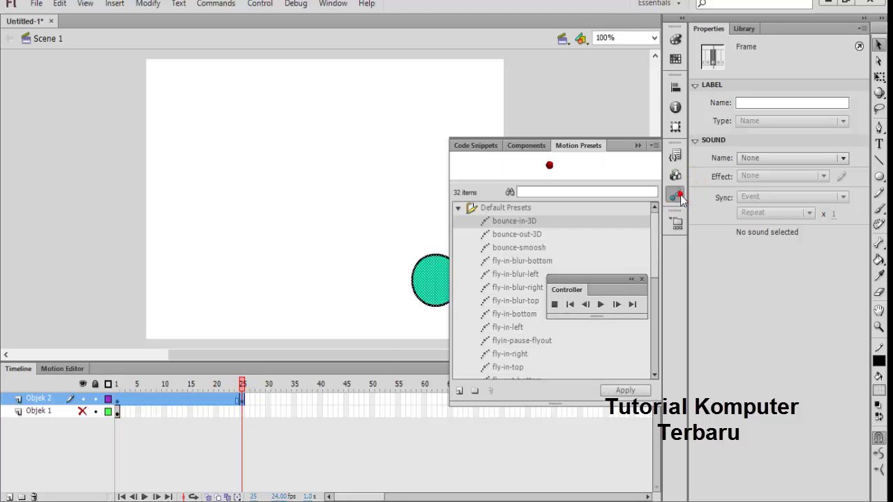
pyautogui.click(513, 226)
pyautogui.click(628, 390)
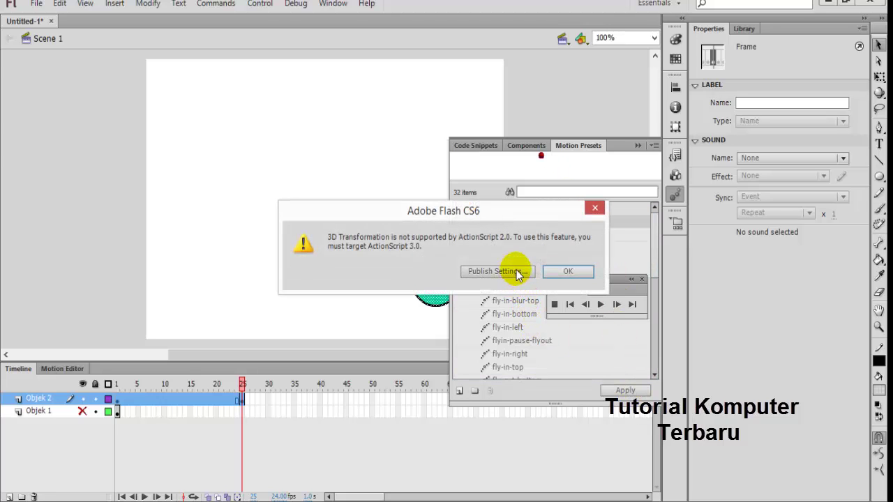
pyautogui.click(567, 272)
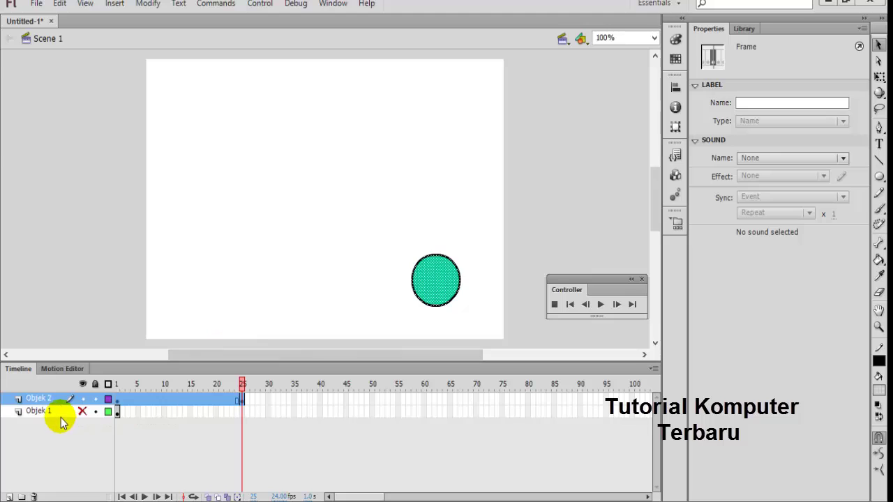
pyautogui.click(62, 373)
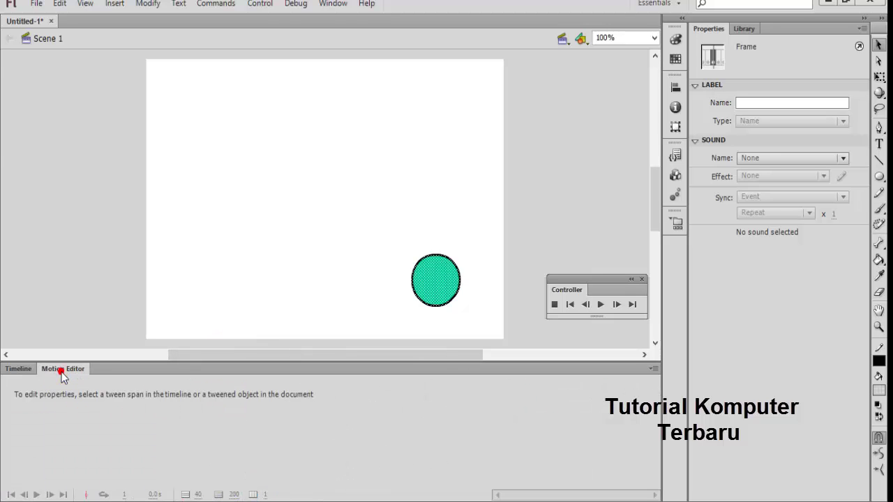
pyautogui.click(22, 369)
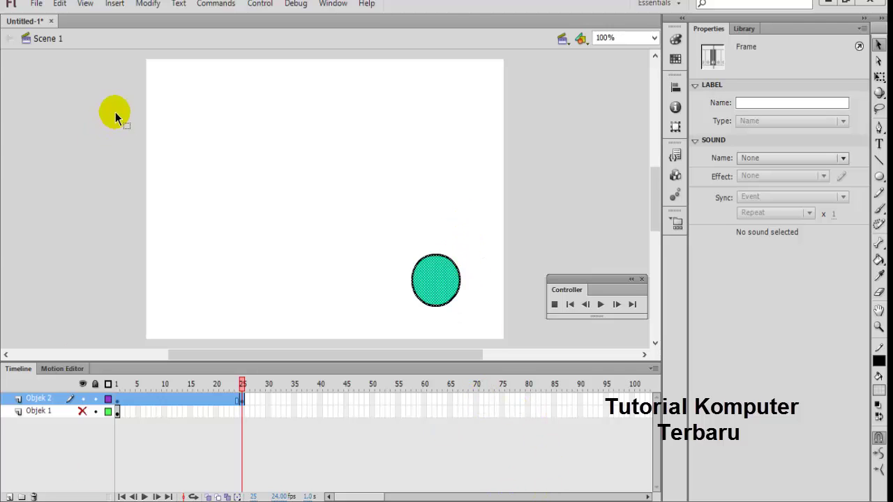
# - Create a new ActionScript 3.0 document with the default 550 by 400 px stage and keep it active
pyautogui.click(37, 5)
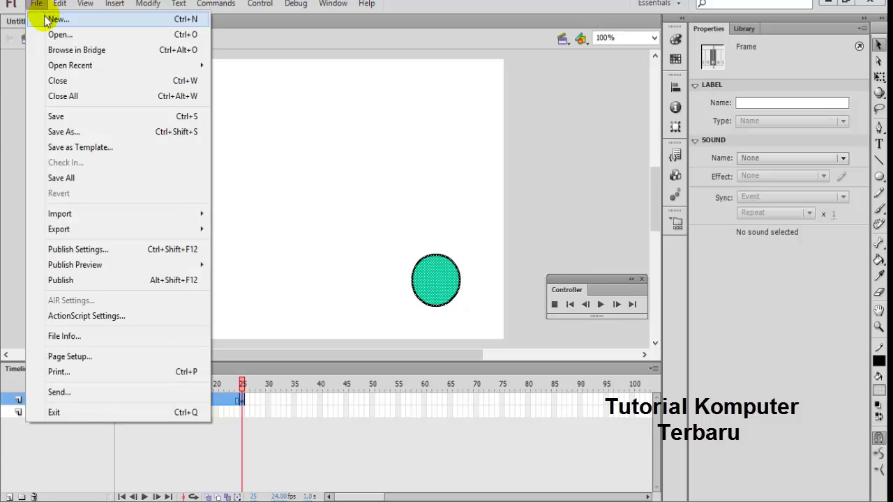
pyautogui.click(46, 20)
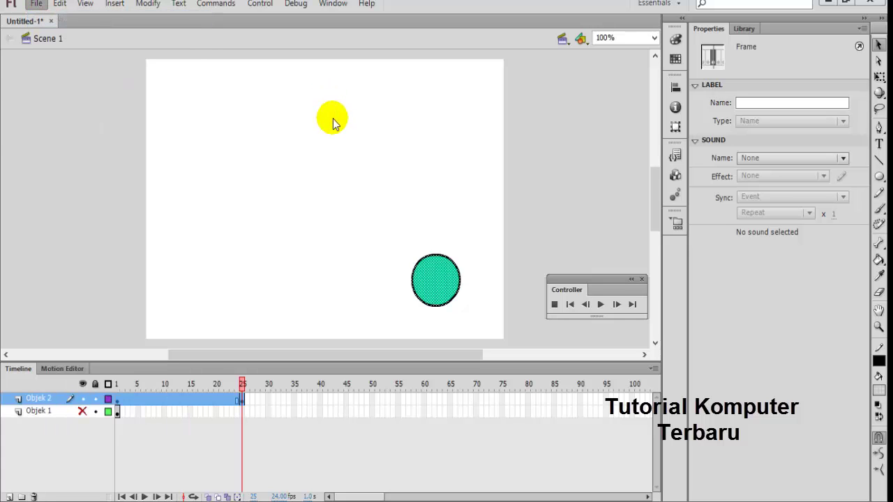
pyautogui.click(276, 145)
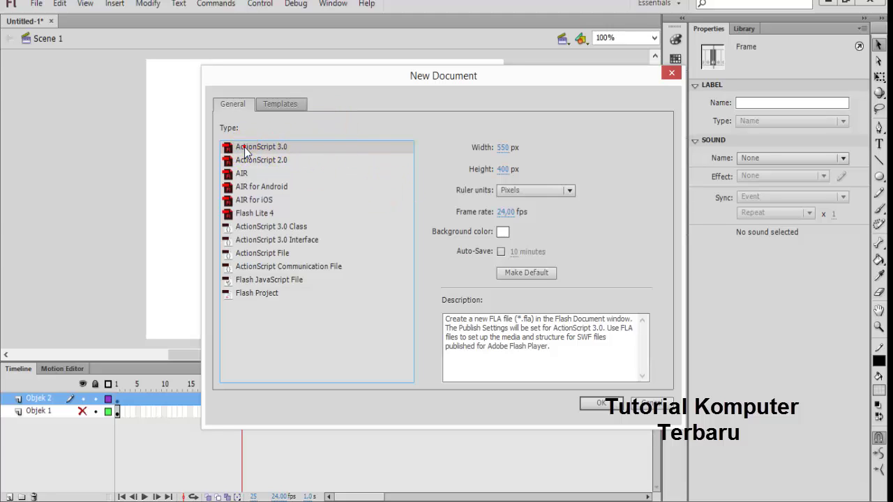
pyautogui.click(602, 405)
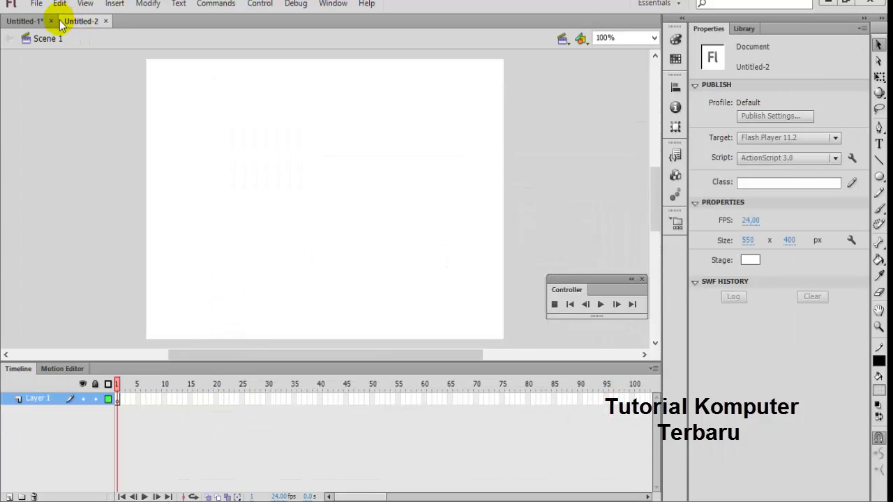
pyautogui.click(36, 21)
pyautogui.click(82, 21)
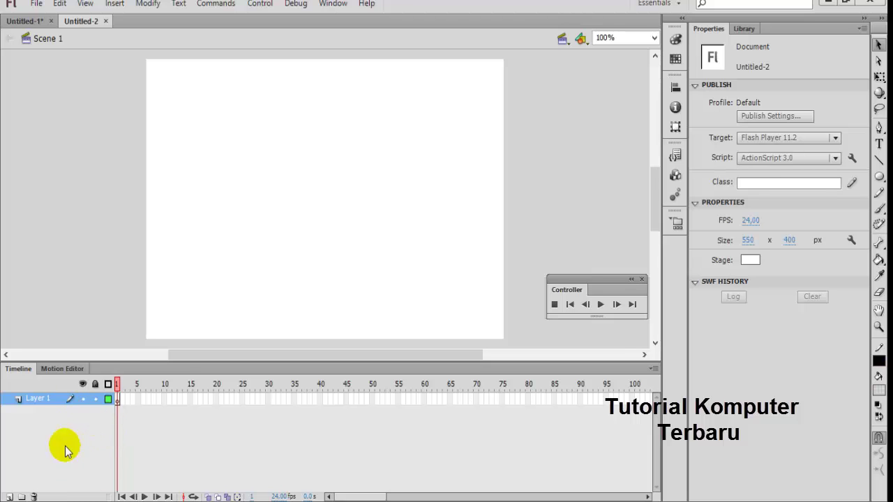
# - Rename Layer 1 as Objek1
pyautogui.click(49, 401)
pyautogui.doubleClick(49, 401)
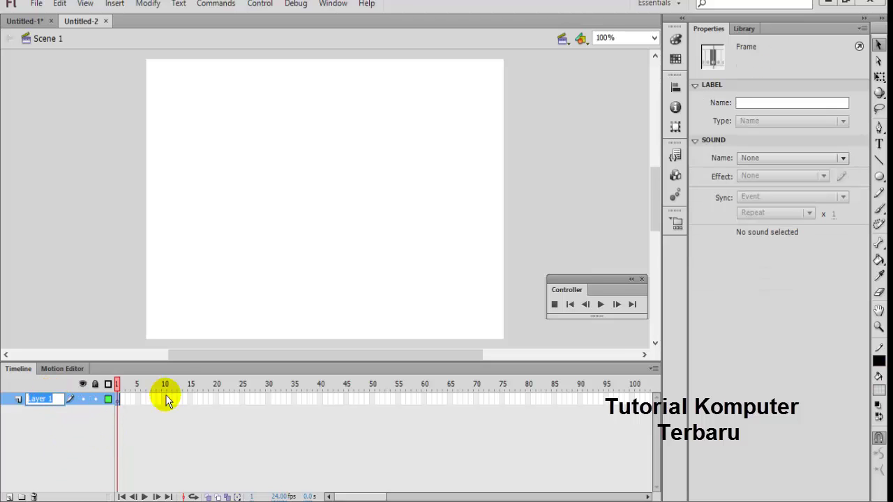
pyautogui.write('Objek1')
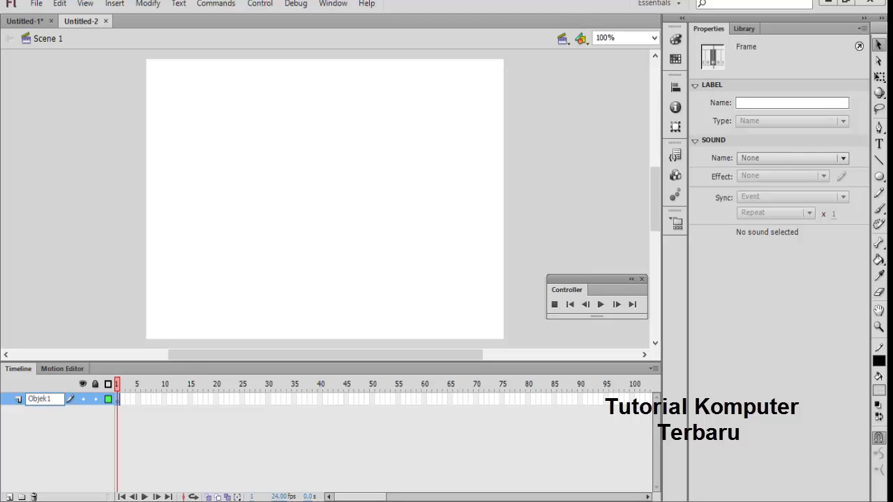
pyautogui.click(137, 318)
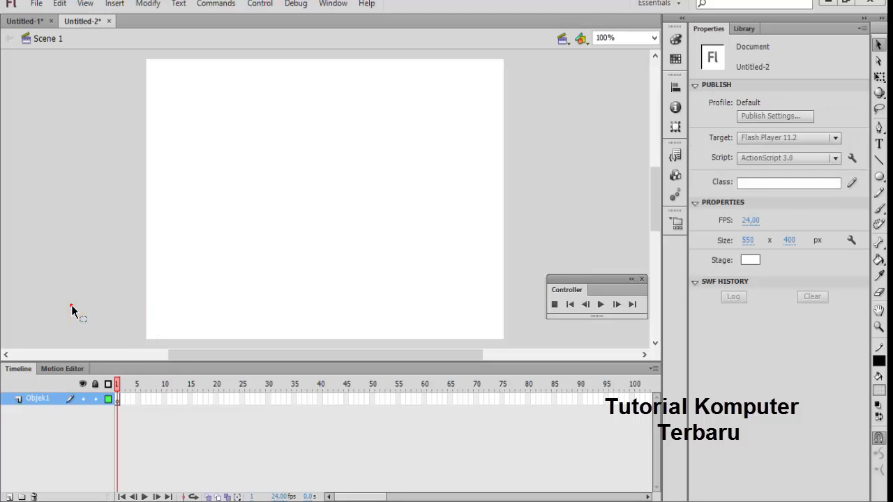
# - Add a second layer above Objek1 and name it Objek 2
pyautogui.click(94, 421)
pyautogui.click(9, 496)
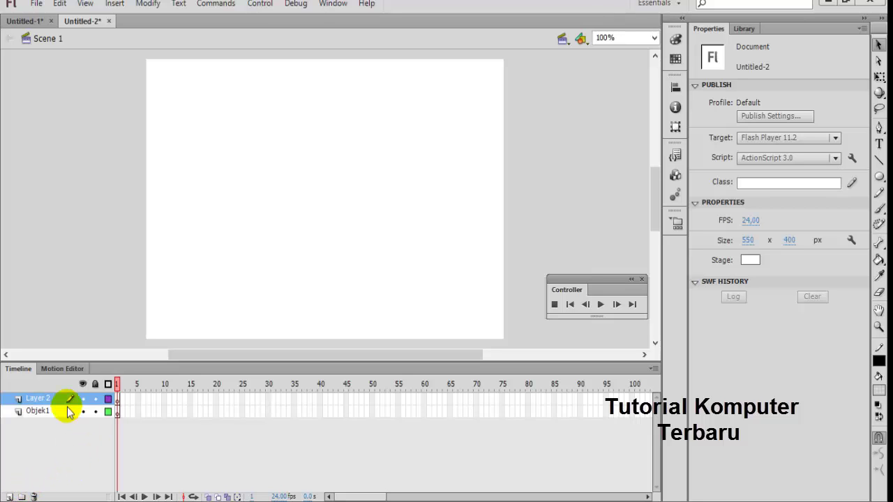
pyautogui.doubleClick(43, 398)
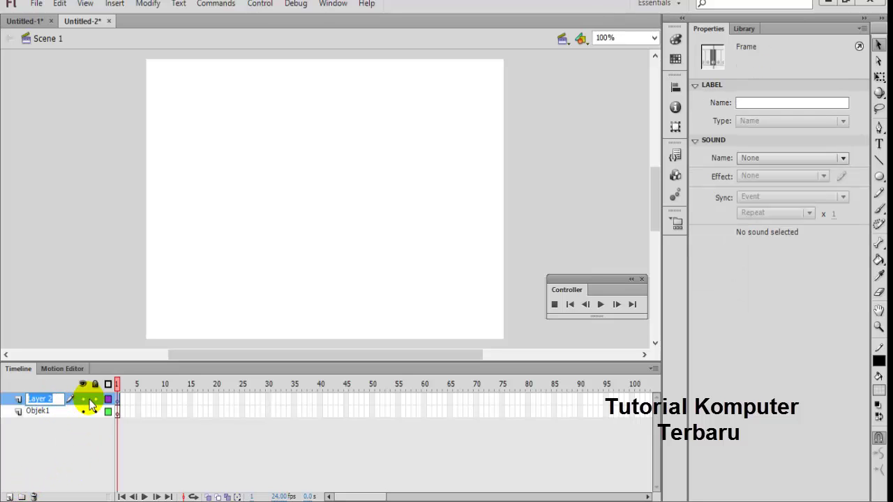
pyautogui.write('Objek')
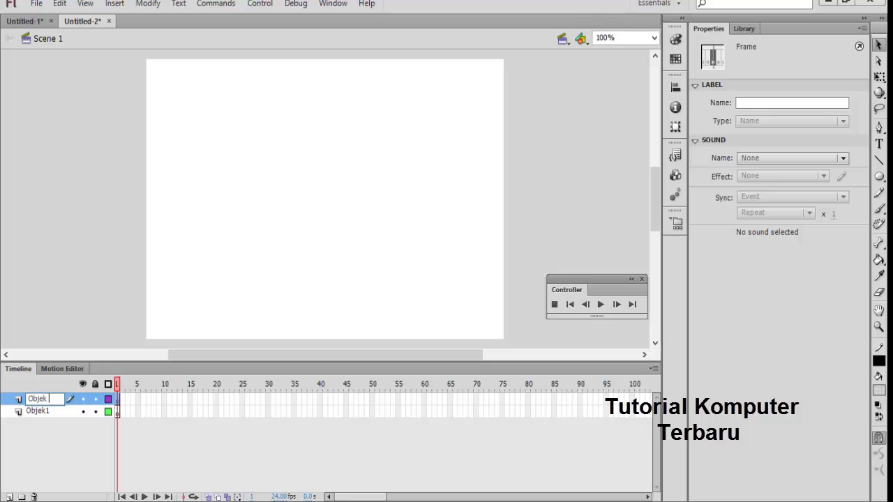
pyautogui.click(129, 279)
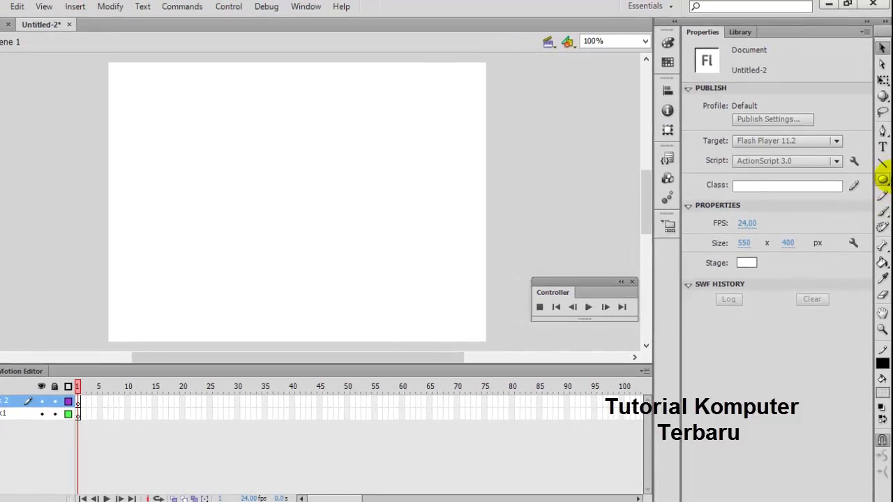
# - Draw unfilled circles about 70 px wide: one at the stage's lower left on Objek 2 and, with that layer hidden, one at lower right on Objek1
pyautogui.click(883, 179)
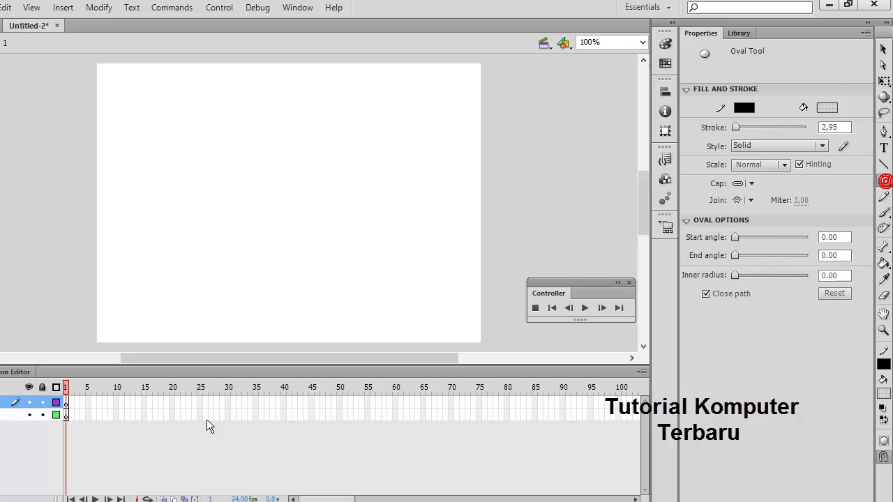
pyautogui.moveTo(113, 261); pyautogui.dragTo(166, 309)
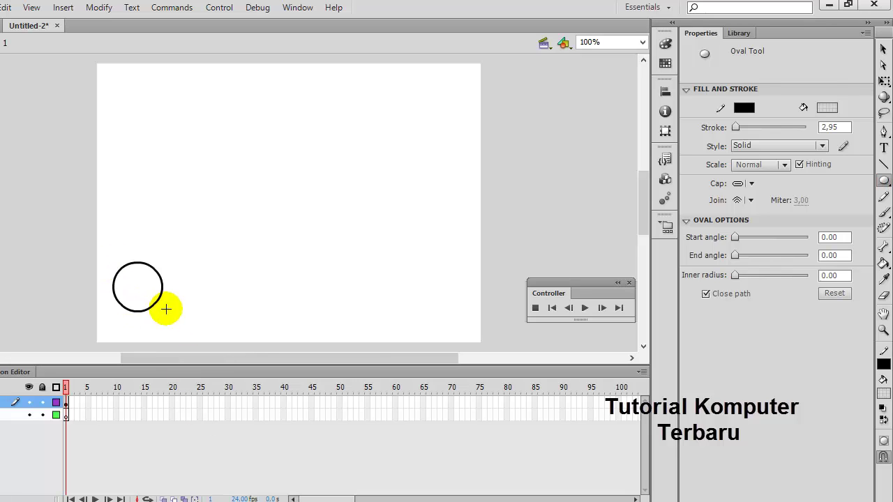
pyautogui.click(28, 402)
pyautogui.click(5, 417)
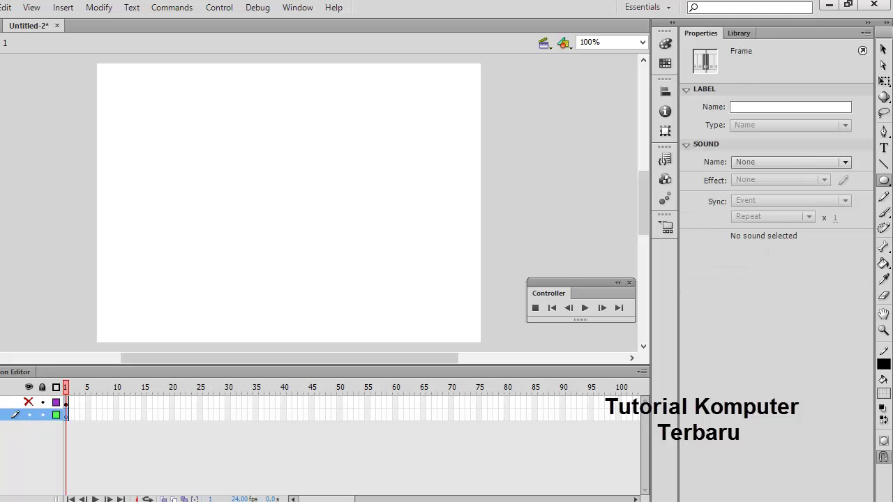
pyautogui.click(884, 174)
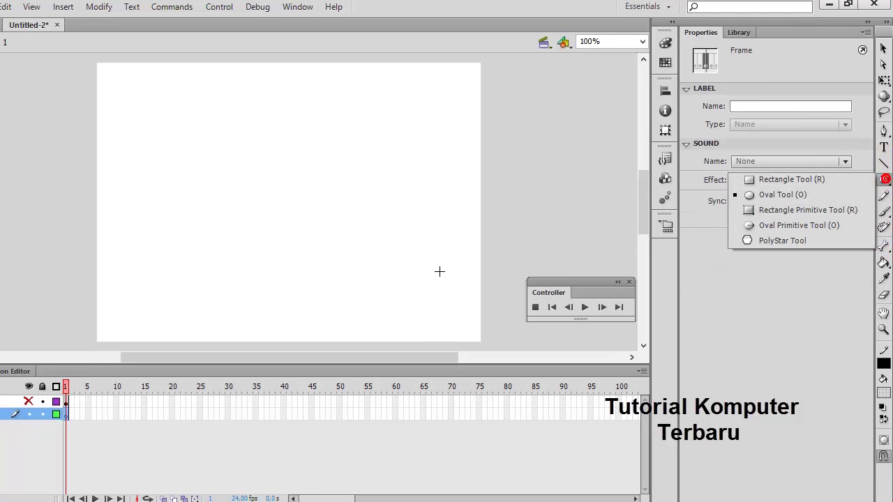
pyautogui.moveTo(350, 276); pyautogui.dragTo(398, 322)
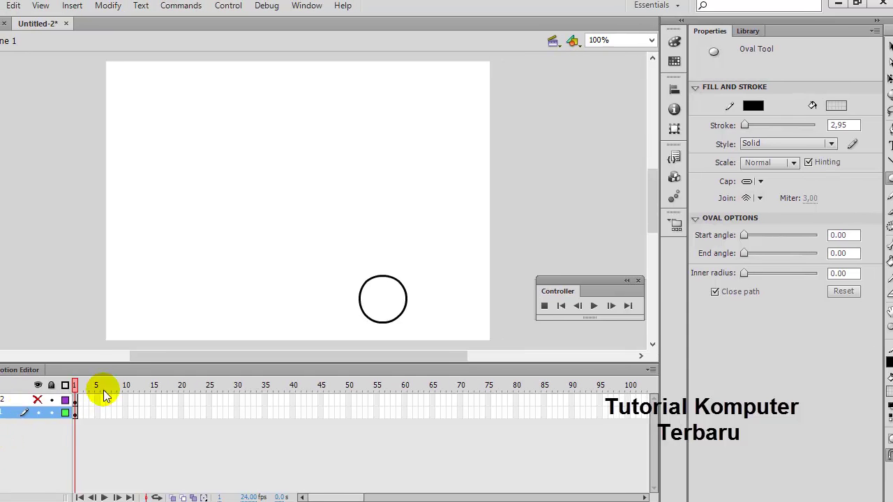
# - Fill the circle on Objek1 with solid red using the Paint Bucket tool
pyautogui.press('k')
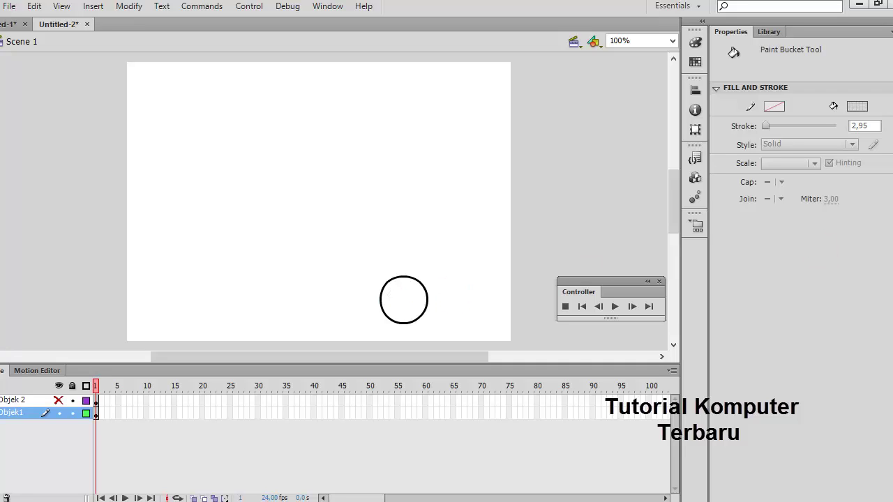
pyautogui.click(694, 61)
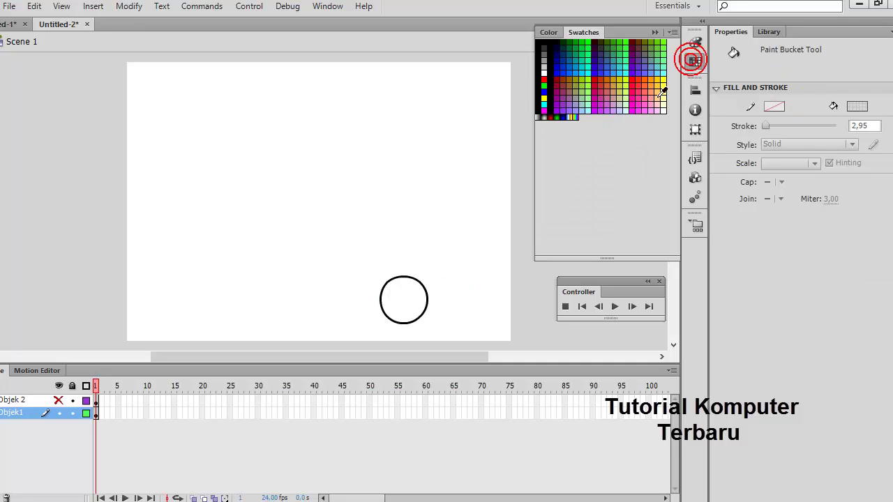
pyautogui.click(598, 84)
pyautogui.click(400, 296)
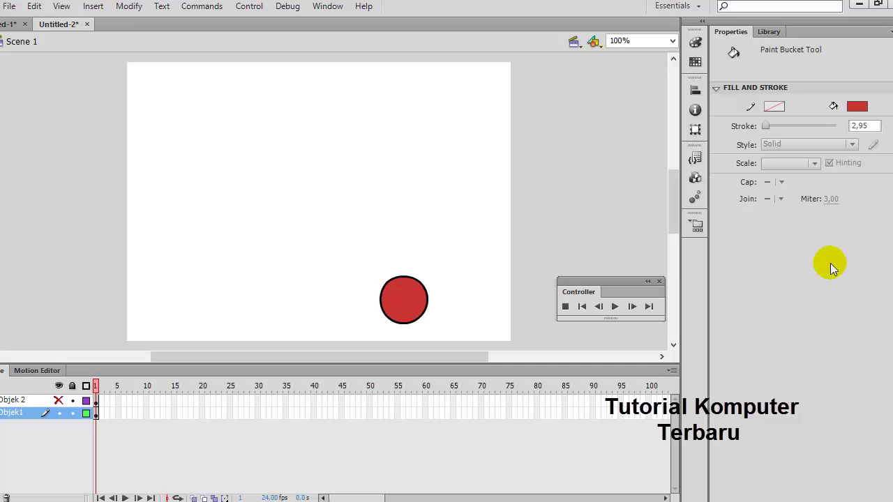
# - Show the Objek 2 layer and fill its circle with the blue radial gradient swatch
pyautogui.click(26, 401)
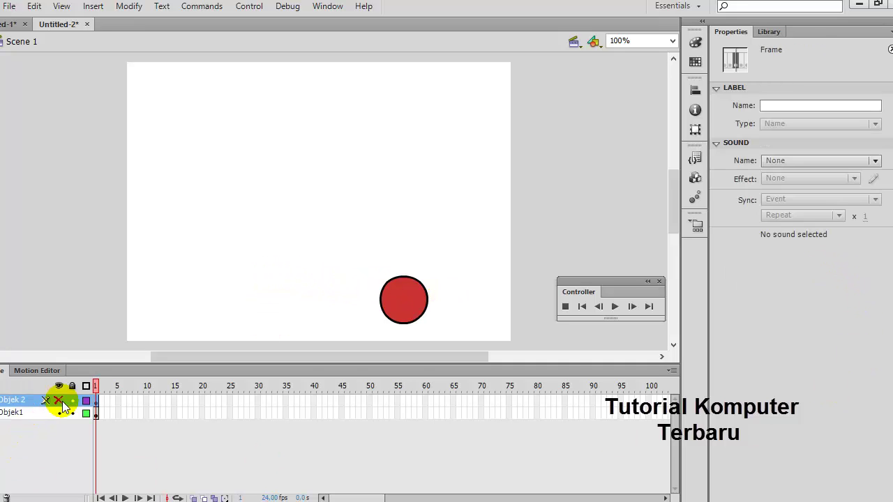
pyautogui.click(58, 400)
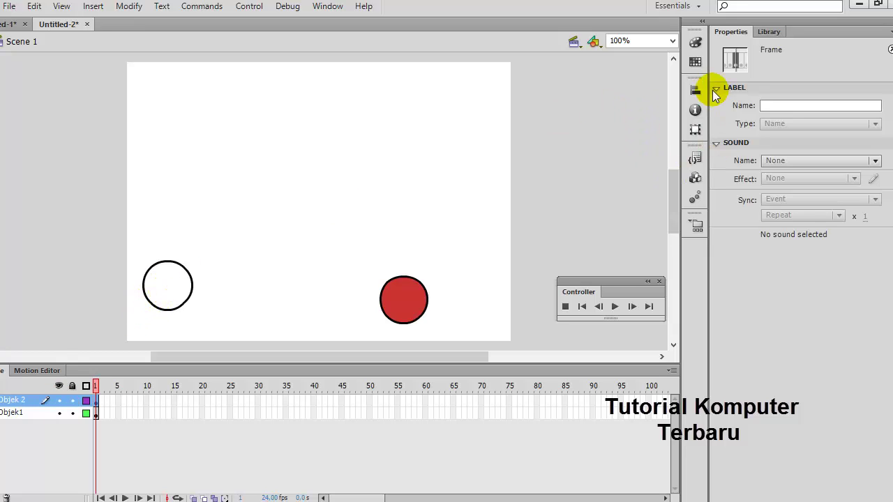
pyautogui.click(695, 62)
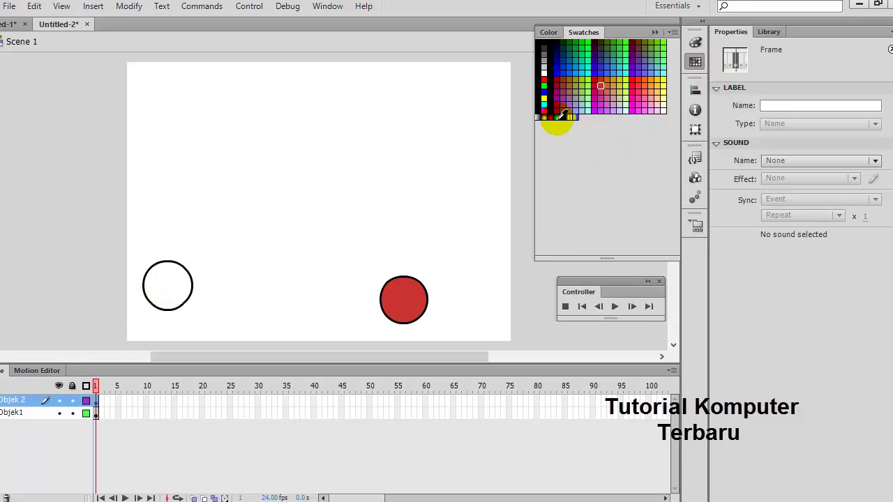
pyautogui.click(227, 221)
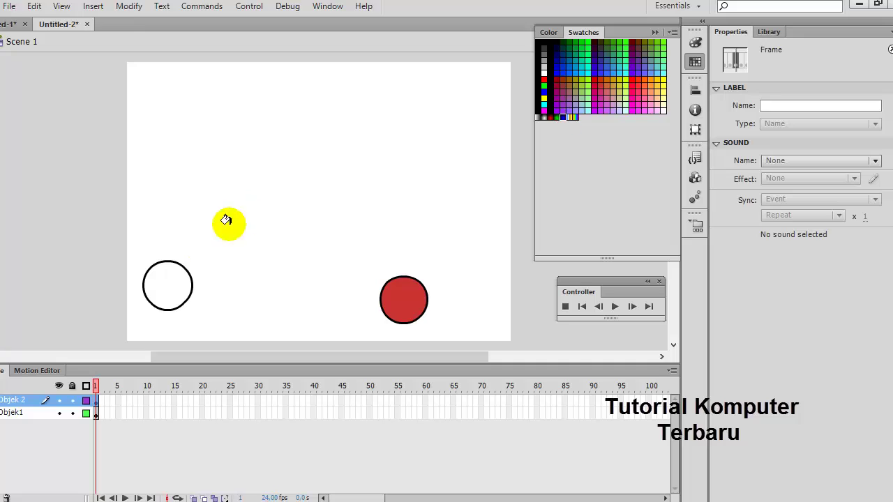
pyautogui.click(158, 281)
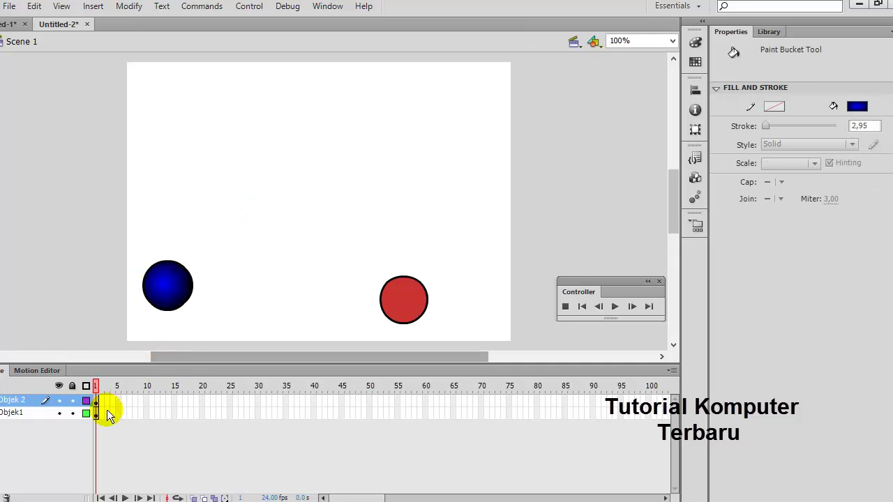
# - Change the fill of the circle on Objek1 to the red radial gradient swatch
pyautogui.click(35, 413)
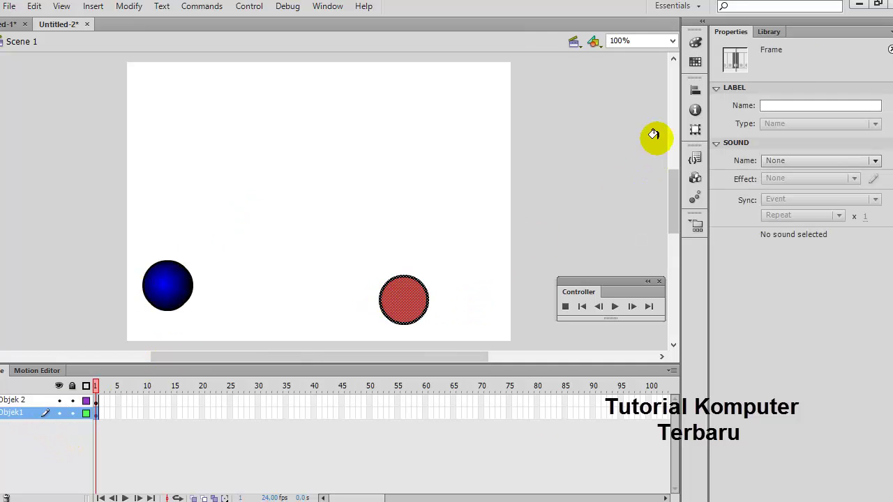
pyautogui.click(696, 62)
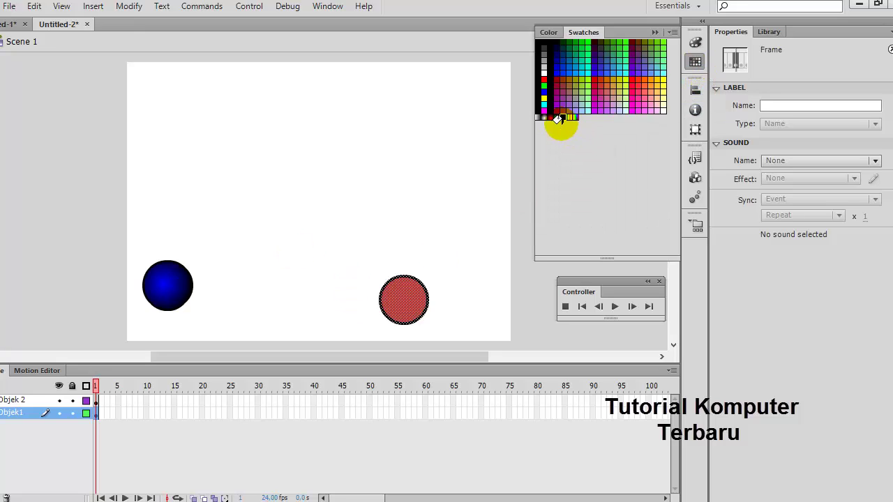
pyautogui.click(550, 117)
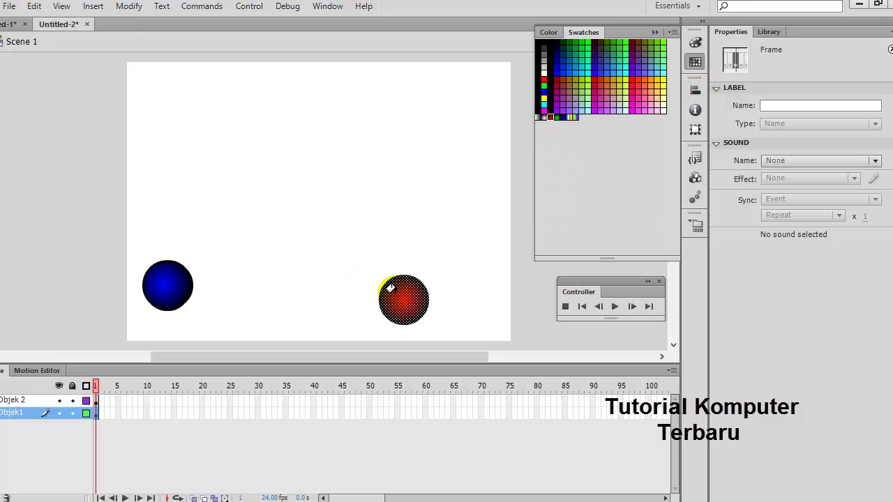
pyautogui.click(404, 300)
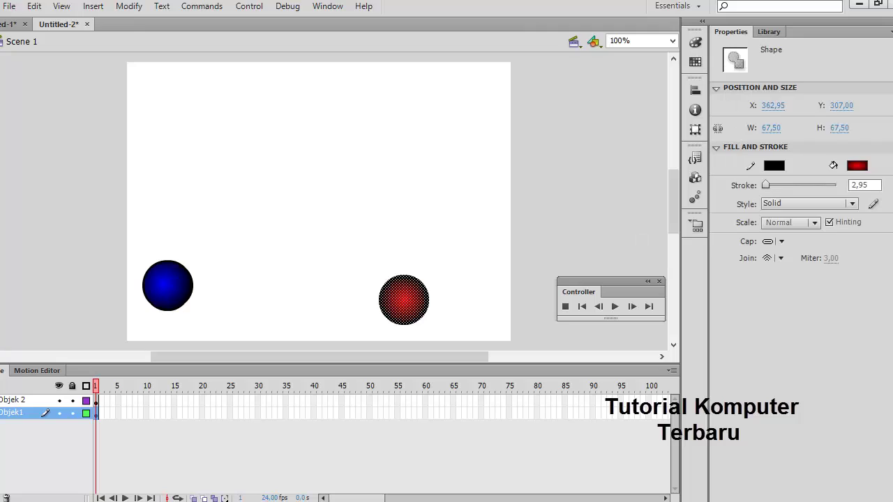
pyautogui.click(390, 174)
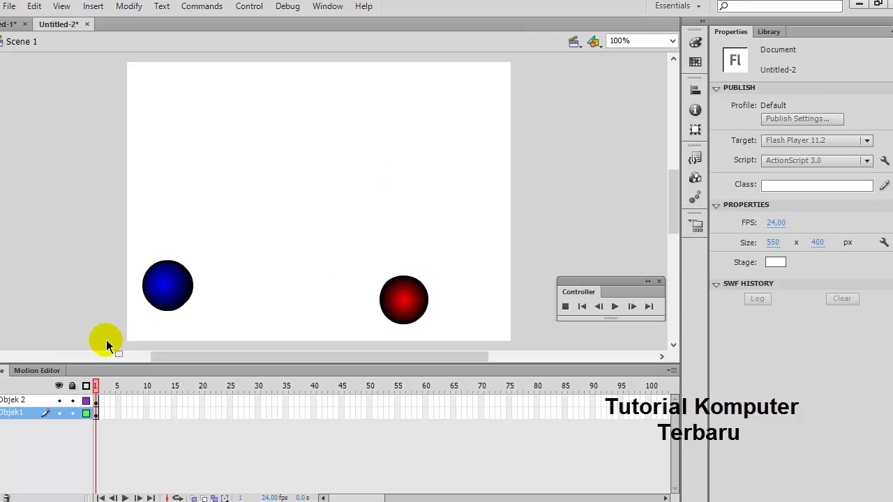
# - Apply the bounce-in-3D motion preset to the red circle on Objek1
pyautogui.click(24, 401)
pyautogui.click(25, 413)
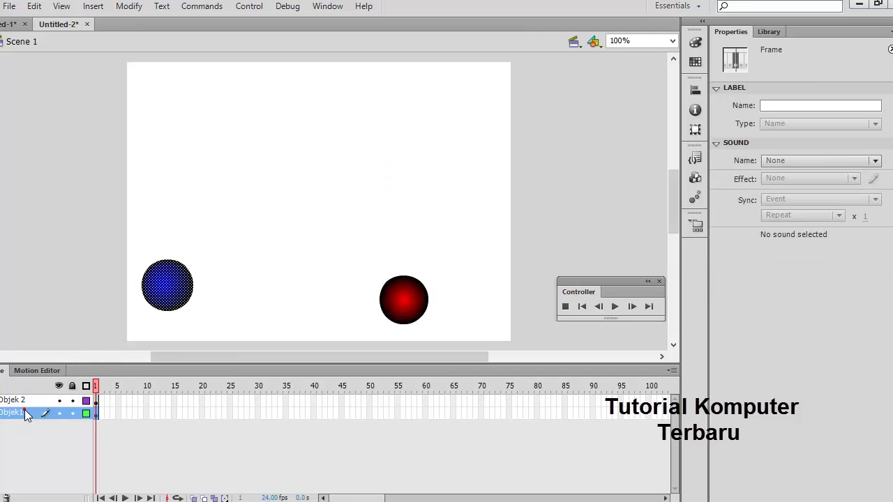
pyautogui.click(695, 199)
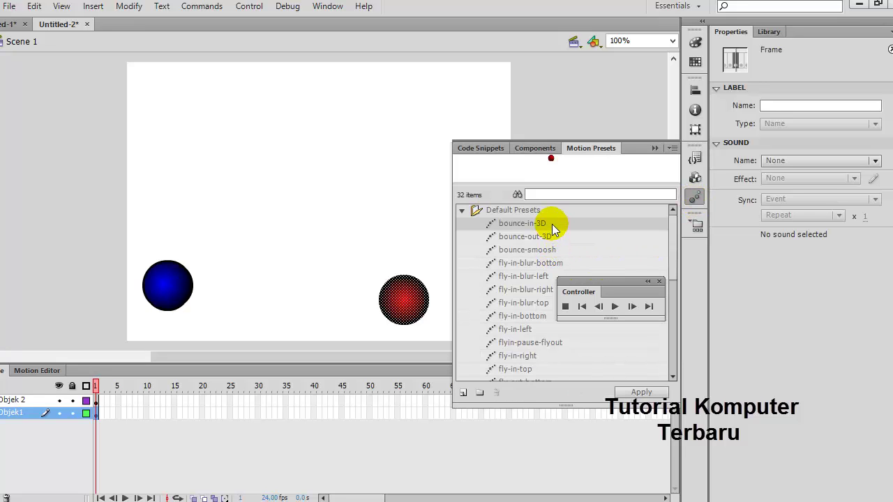
pyautogui.click(643, 395)
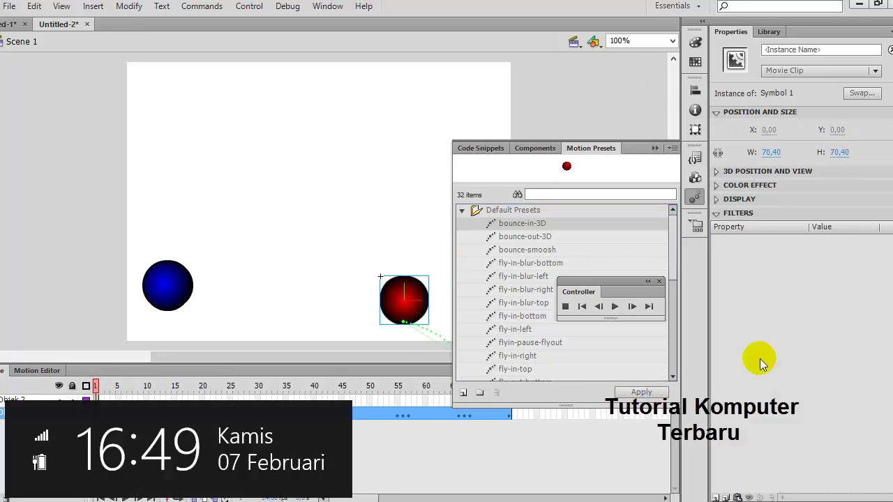
pyautogui.click(654, 148)
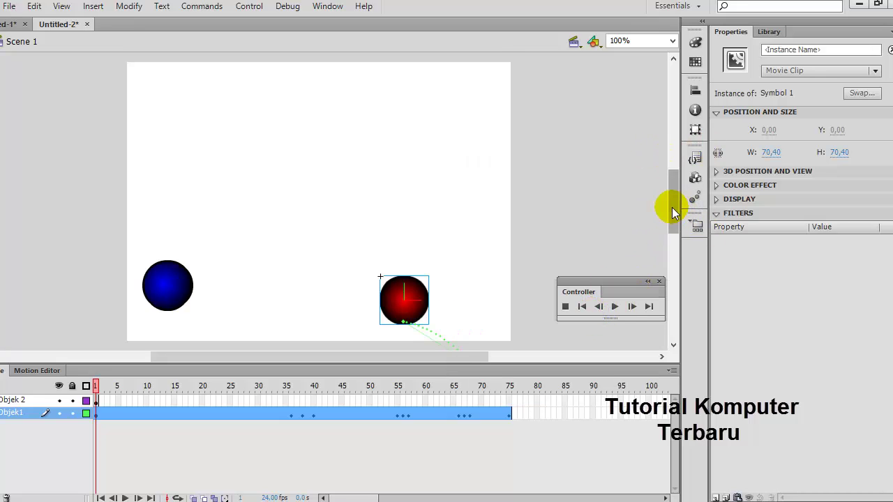
pyautogui.moveTo(671, 207); pyautogui.dragTo(674, 244)
pyautogui.scroll(5, 452, 241)
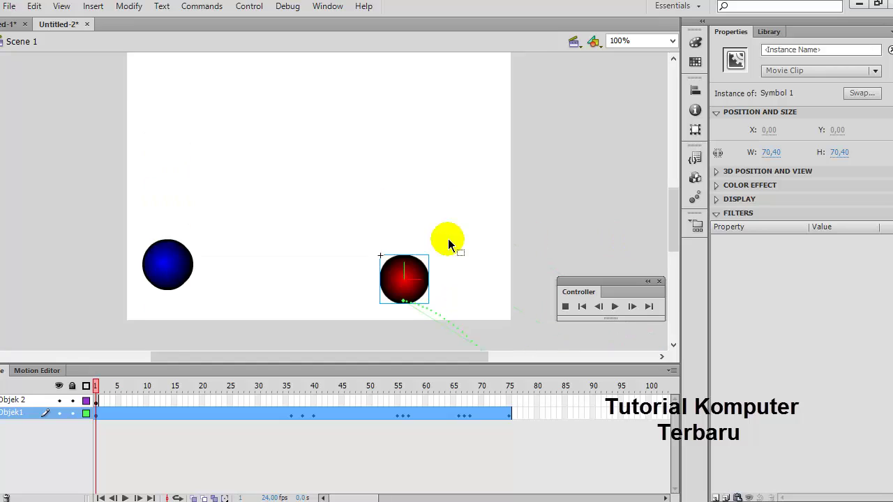
# - Move the animated red circle with its motion path to the stage's upper-left area
pyautogui.scroll(-2, 449, 244)
pyautogui.moveTo(399, 282); pyautogui.dragTo(229, 127)
pyautogui.moveTo(196, 99); pyautogui.dragTo(197, 100)
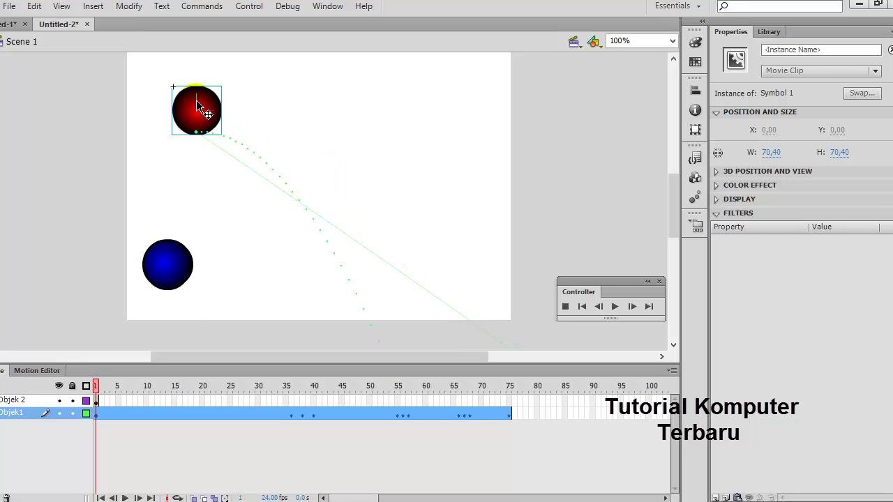
# - Try to pull the end point of the red circle's motion path back toward the stage
pyautogui.scroll(-3, 372, 156)
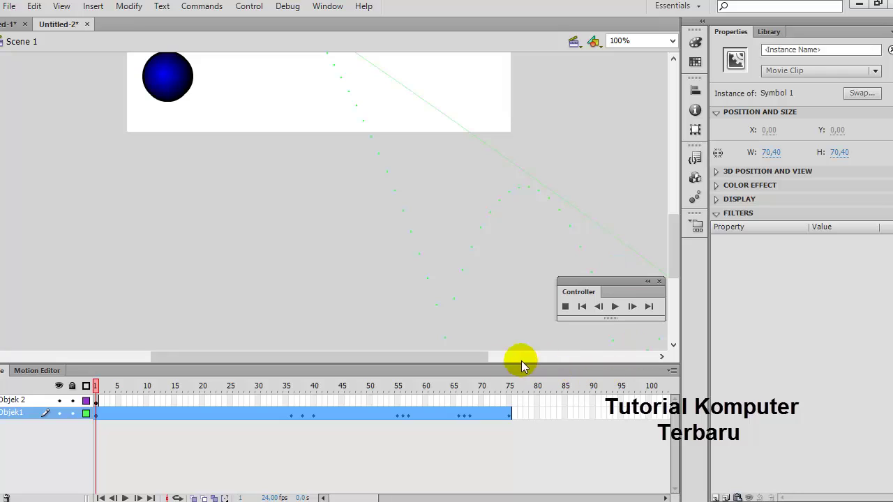
pyautogui.moveTo(476, 357); pyautogui.dragTo(587, 366)
pyautogui.moveTo(672, 247); pyautogui.dragTo(674, 304)
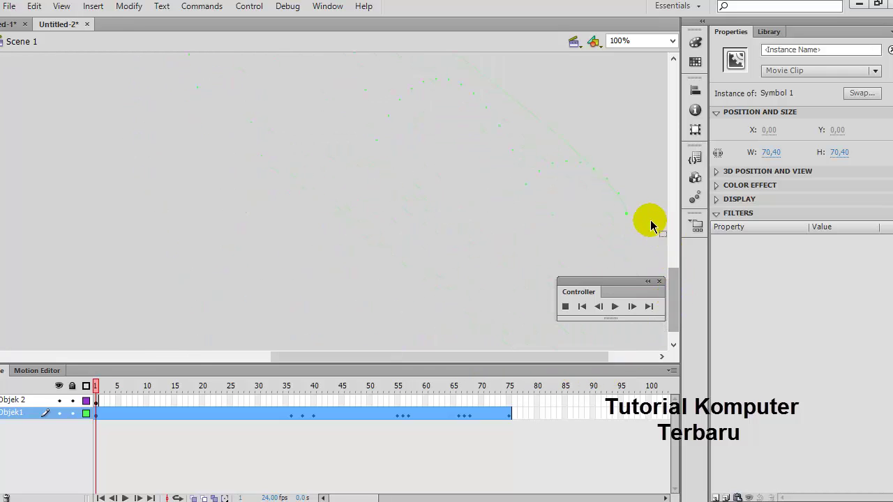
pyautogui.moveTo(625, 213); pyautogui.dragTo(359, 132)
pyautogui.scroll(5, 558, 187)
pyautogui.scroll(-5, 565, 192)
pyautogui.scroll(6, 574, 223)
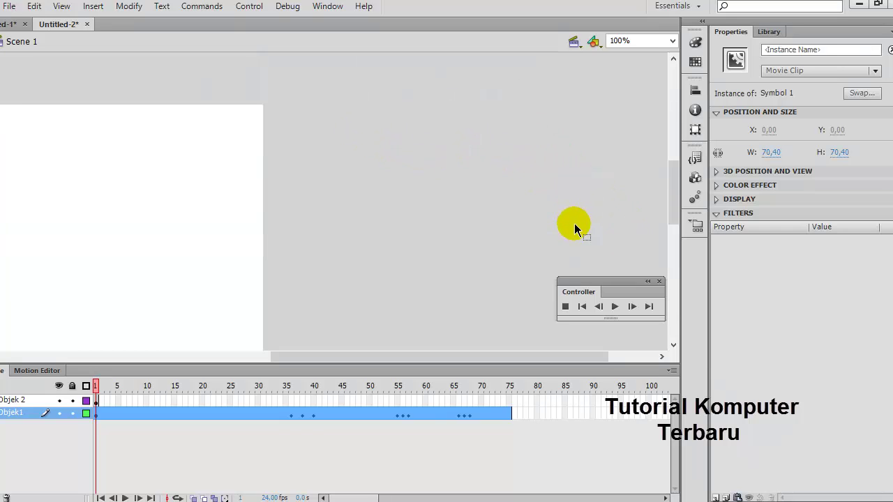
pyautogui.scroll(-3, 584, 211)
pyautogui.moveTo(473, 360); pyautogui.dragTo(302, 358)
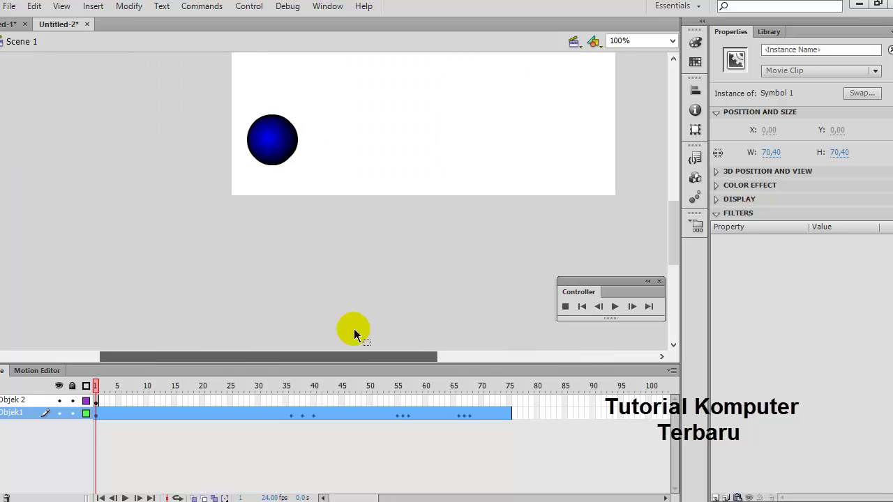
pyautogui.scroll(4, 528, 303)
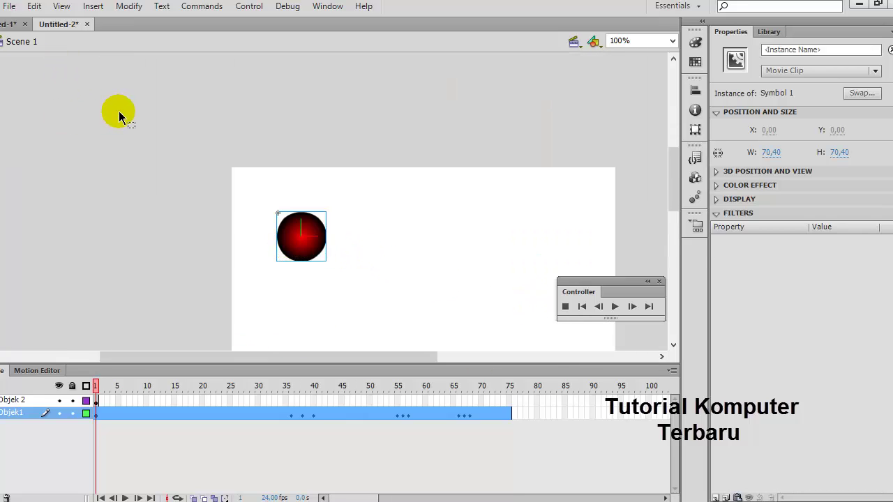
# - Undo the motion path edits and the bounce-in-3D preset on the red circle
pyautogui.hotkey('ctrl', 'z')
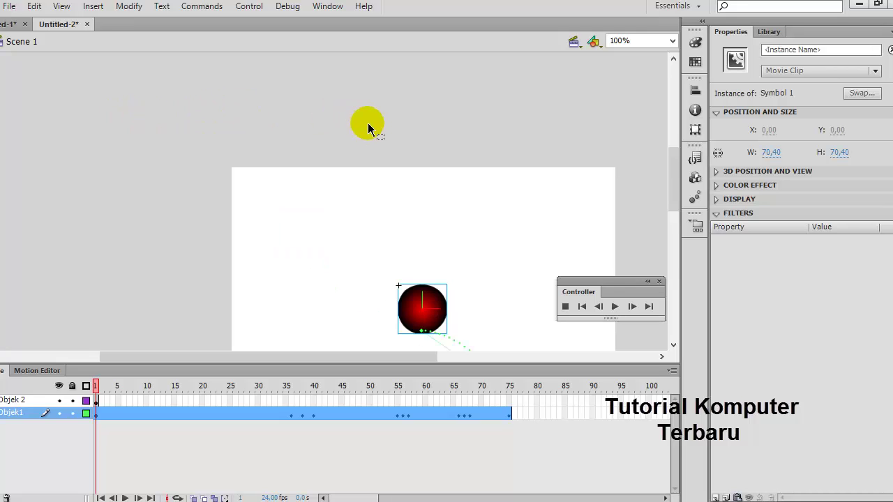
pyautogui.hotkey('ctrl', 'z')
pyautogui.hotkey('ctrl', 'z')
pyautogui.hotkey('ctrl', 'z')
pyautogui.hotkey('ctrl', 'z')
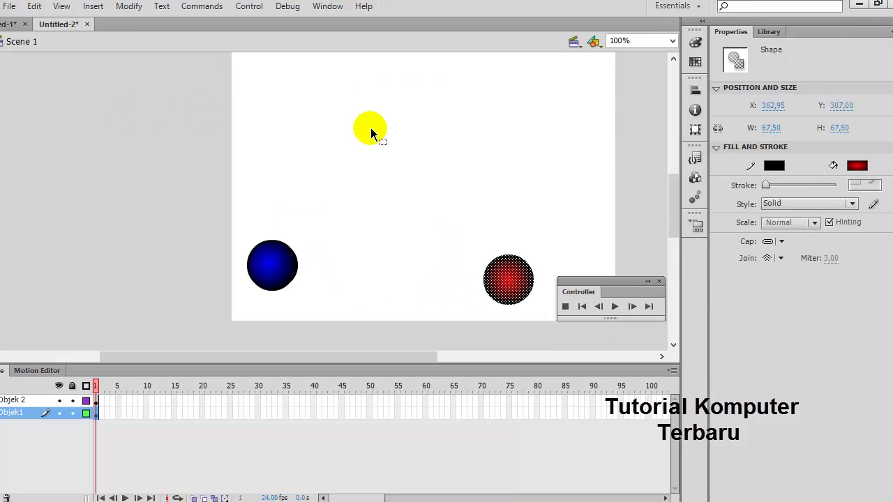
pyautogui.hotkey('ctrl', 'z')
# - Move the red circle to the stage's upper-left corner, at about X 23, Y 29
pyautogui.scroll(1, 514, 211)
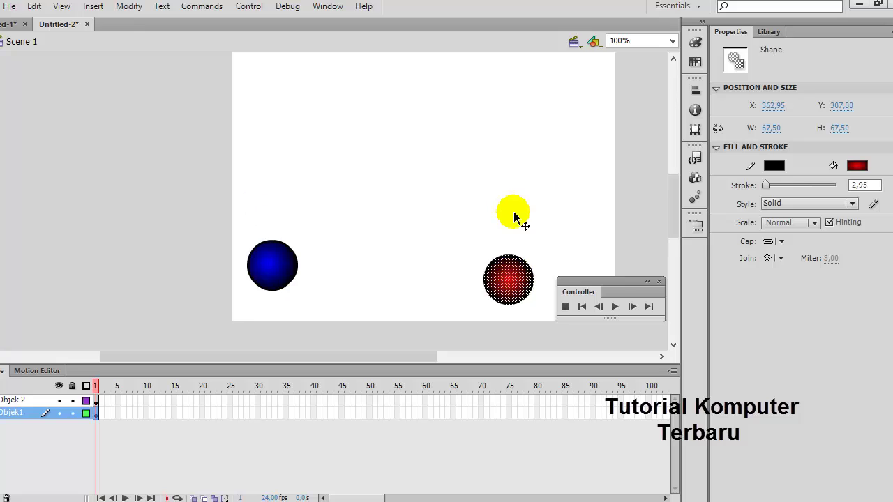
pyautogui.scroll(1, 508, 279)
pyautogui.moveTo(513, 335); pyautogui.dragTo(277, 147)
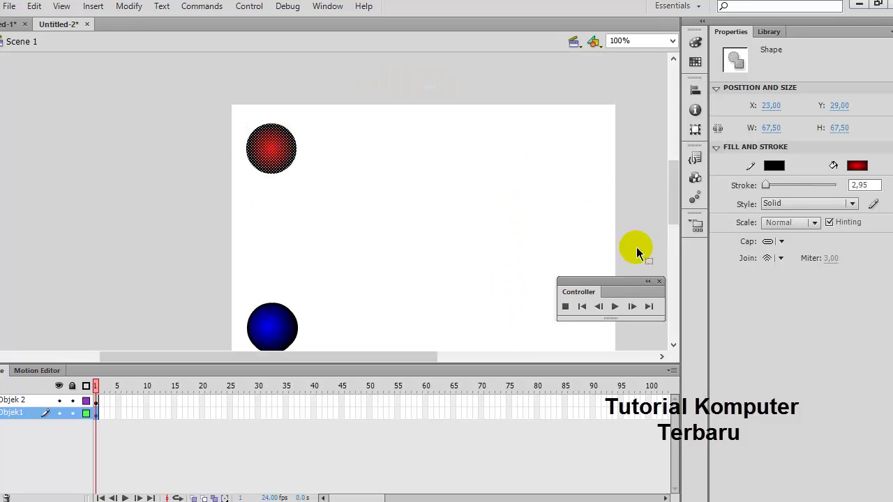
# - Apply the bounce-out-3D motion preset to the red circle on Objek1
pyautogui.click(693, 197)
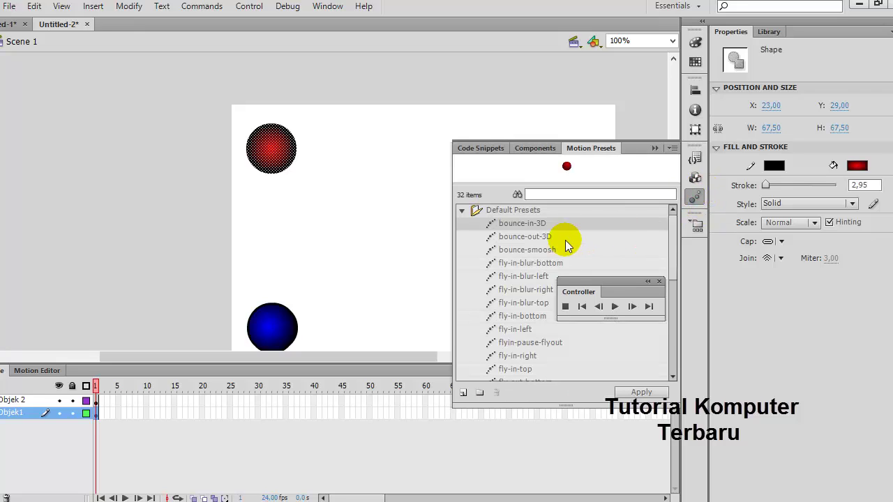
pyautogui.click(539, 238)
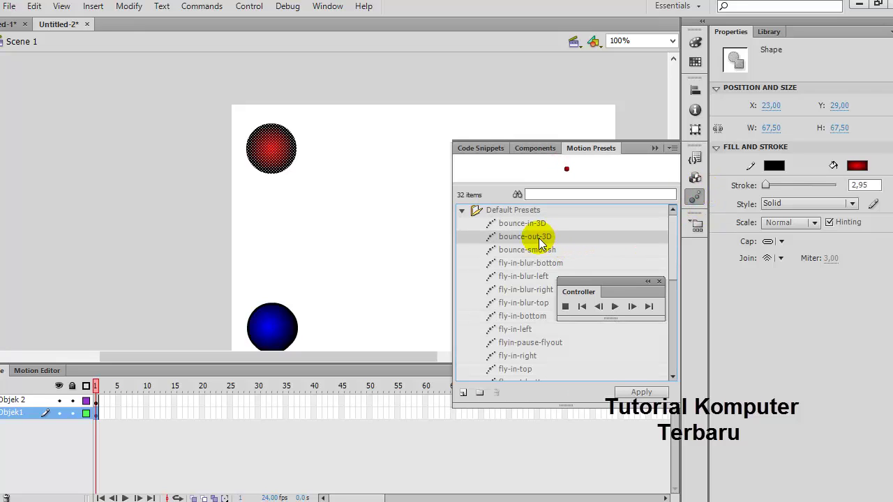
pyautogui.click(626, 392)
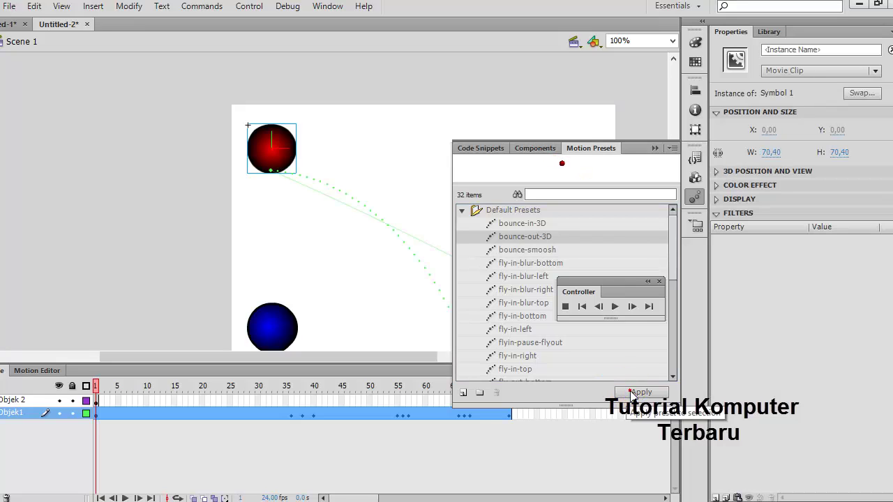
pyautogui.click(654, 148)
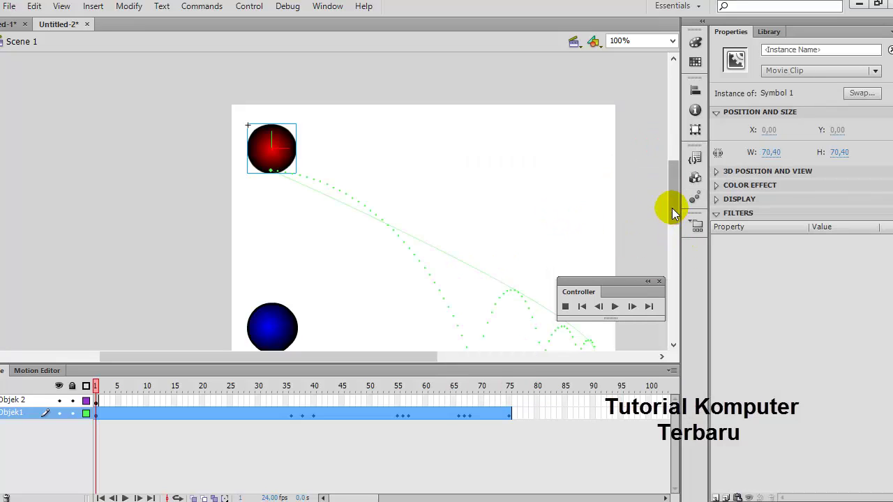
# - Play the red circle's animation and check where it ends on the stage
pyautogui.moveTo(672, 208)
pyautogui.mouseDown()
pyautogui.moveTo(673, 225)
pyautogui.moveTo(675, 215)
pyautogui.mouseUp()
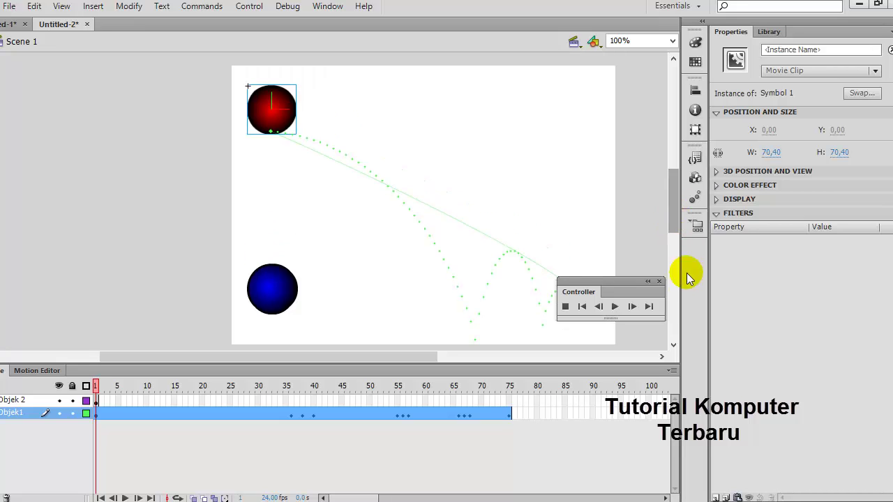
pyautogui.click(615, 307)
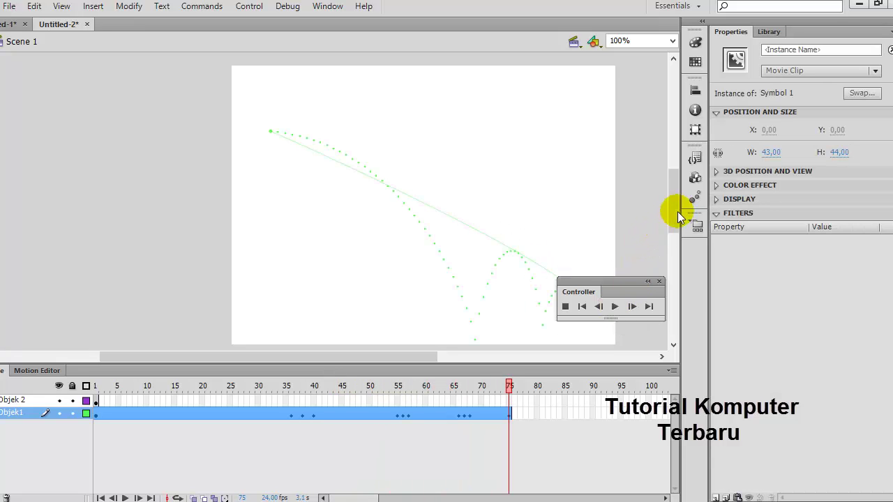
pyautogui.moveTo(677, 211)
pyautogui.mouseDown()
pyautogui.moveTo(676, 240)
pyautogui.moveTo(676, 228)
pyautogui.mouseUp()
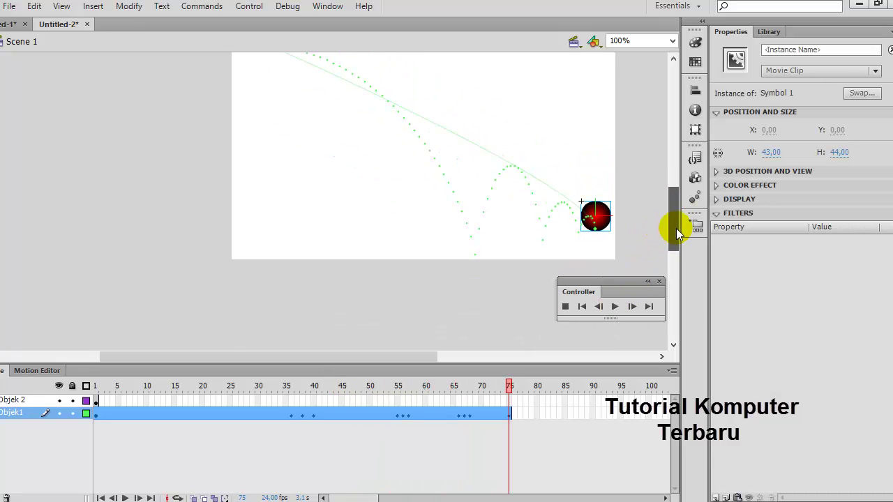
# - Try to apply the bounce-in-3D motion preset to the Objek 2 layer while the playhead is at frame 75
pyautogui.click(27, 401)
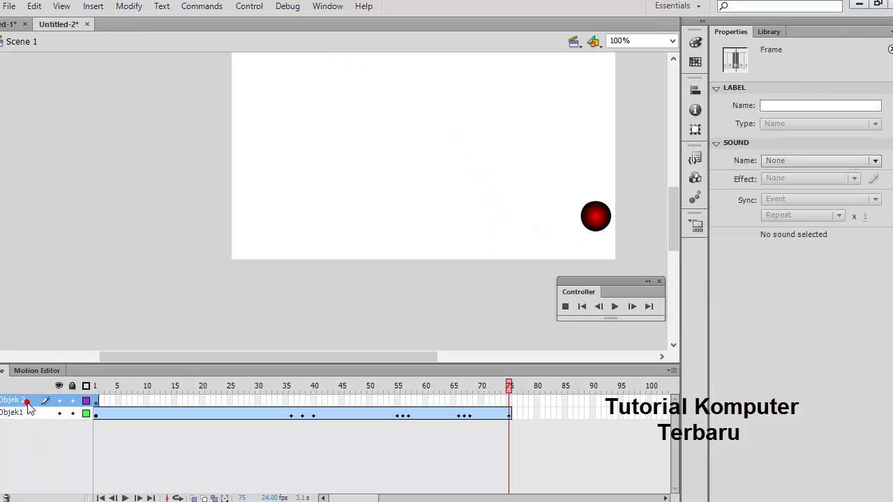
pyautogui.click(694, 200)
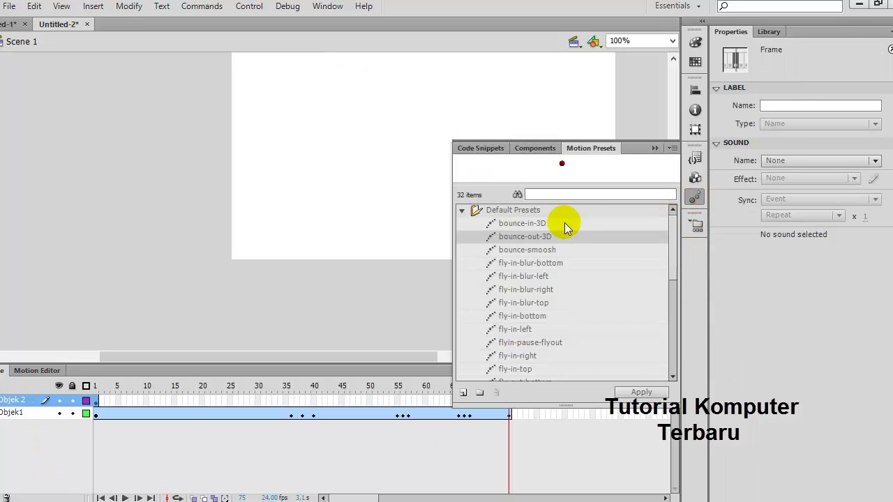
pyautogui.click(540, 225)
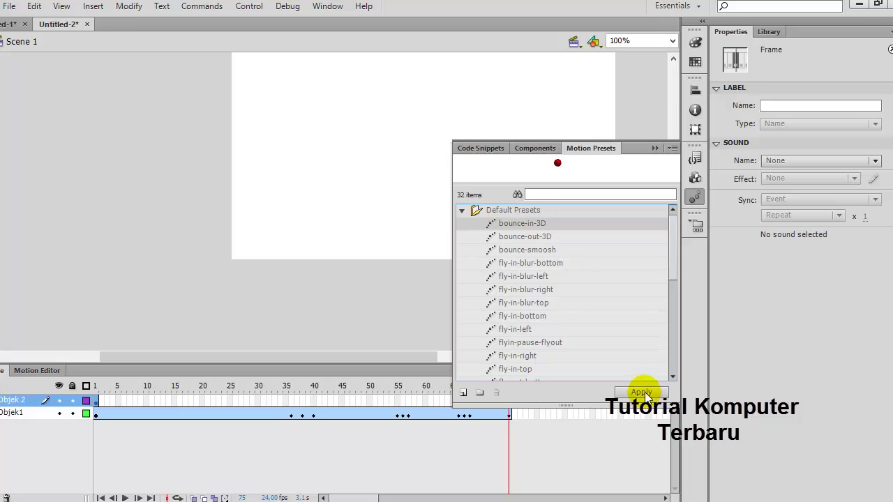
pyautogui.click(643, 393)
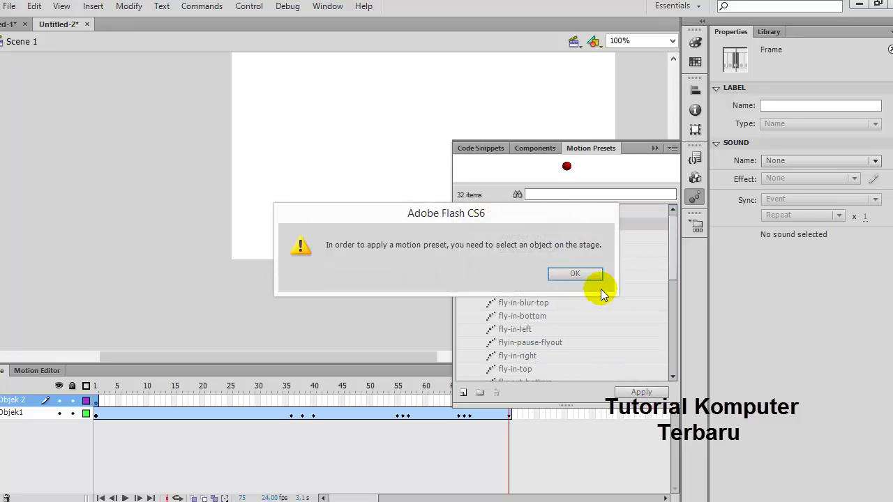
pyautogui.click(599, 274)
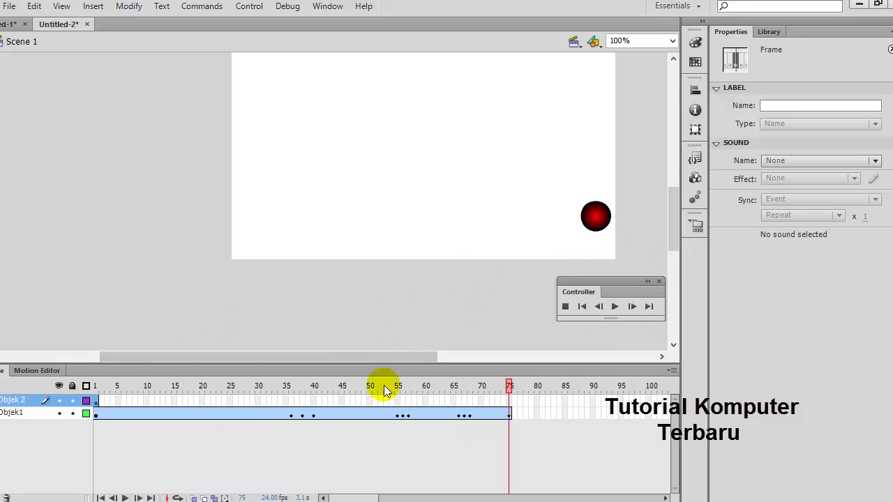
pyautogui.scroll(3, 547, 321)
pyautogui.click(546, 321)
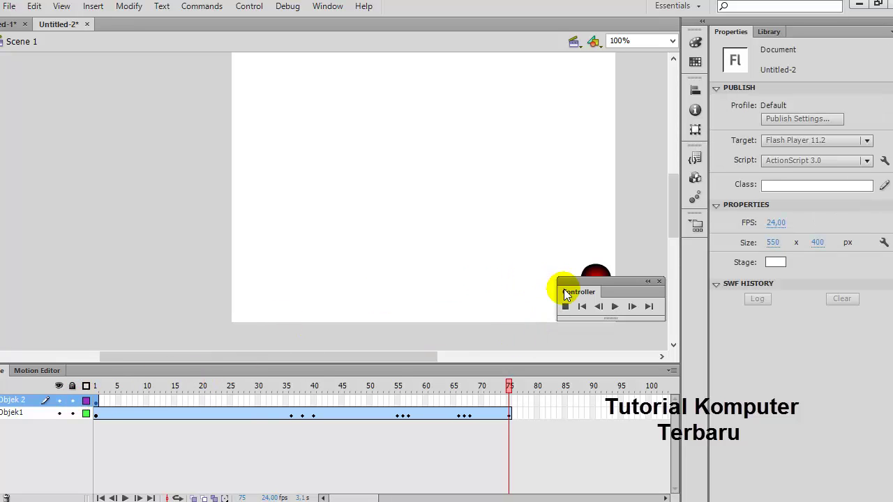
pyautogui.moveTo(671, 230); pyautogui.dragTo(678, 242)
pyautogui.click(604, 224)
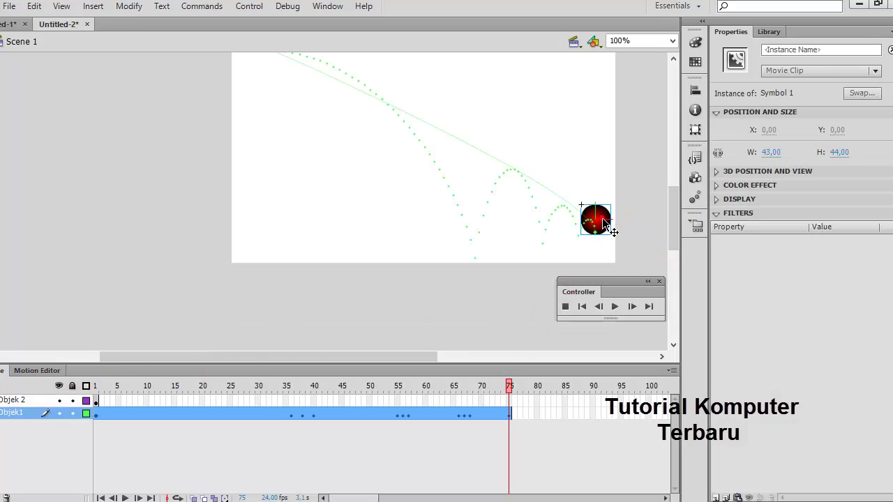
# - Select frame 1 of Objek 2 and move its blue circle to the stage's upper-right corner, at about X 458, Y 21
pyautogui.click(40, 401)
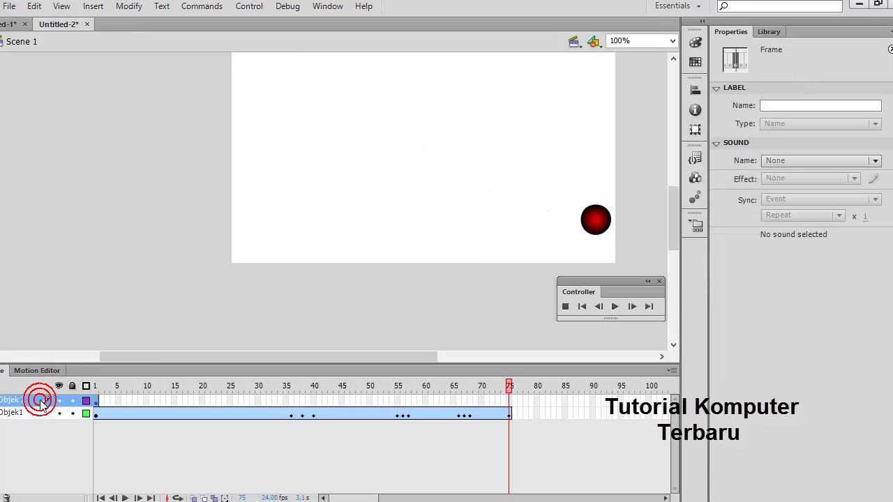
pyautogui.click(96, 401)
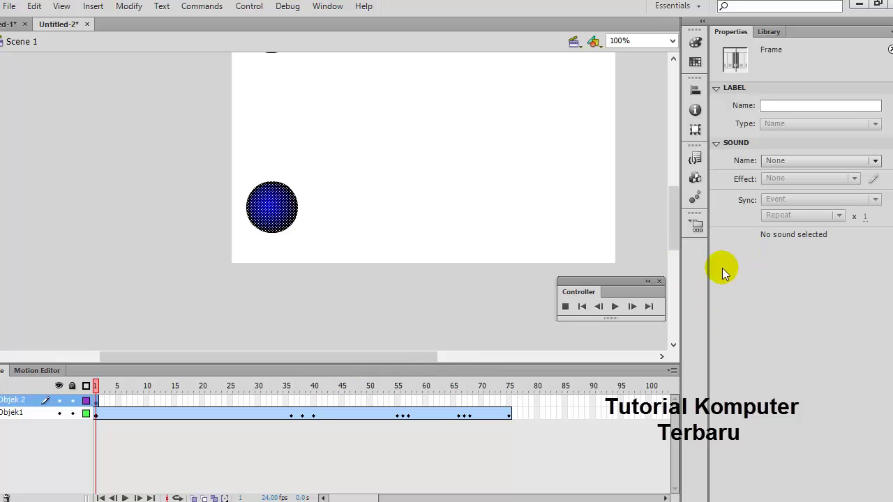
pyautogui.moveTo(672, 239); pyautogui.dragTo(672, 223)
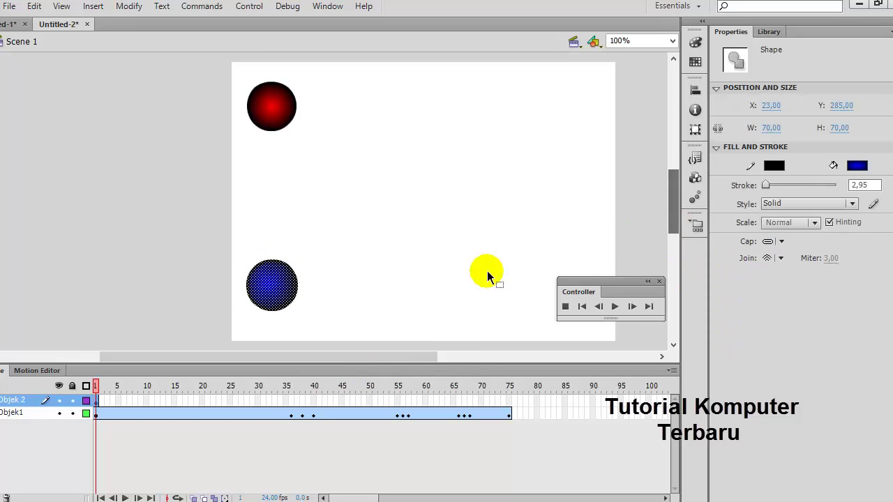
pyautogui.moveTo(274, 271); pyautogui.dragTo(565, 97)
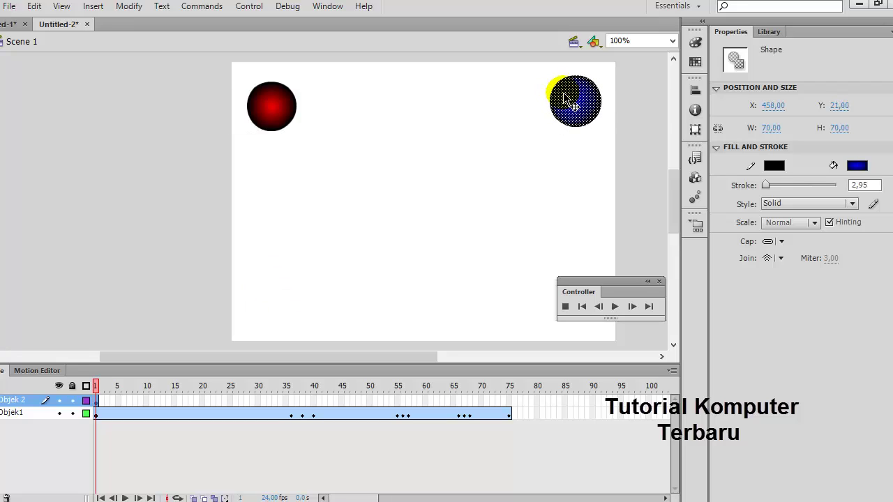
# - Apply the bounce-in-3D motion preset to the blue circle on Objek 2
pyautogui.click(598, 307)
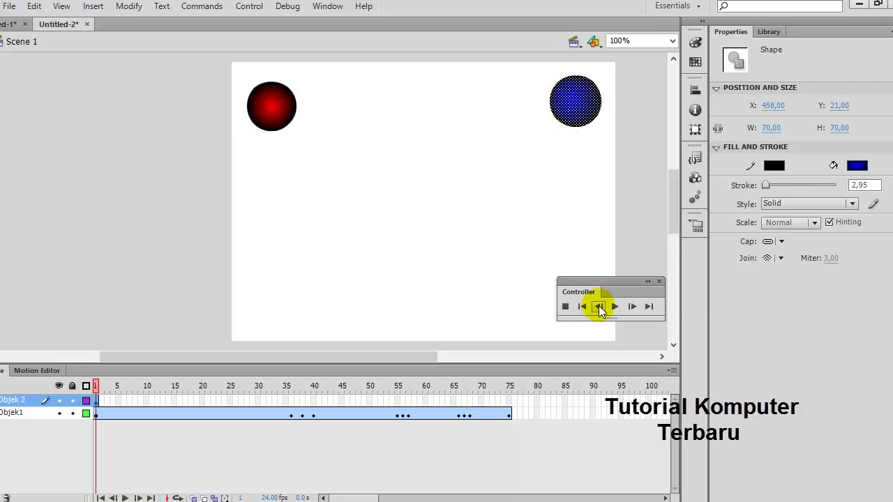
pyautogui.click(699, 195)
pyautogui.click(549, 224)
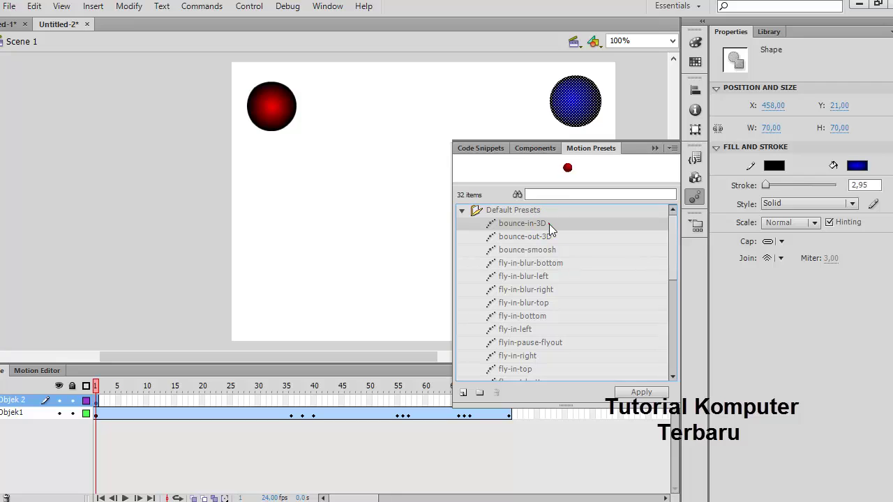
pyautogui.click(641, 391)
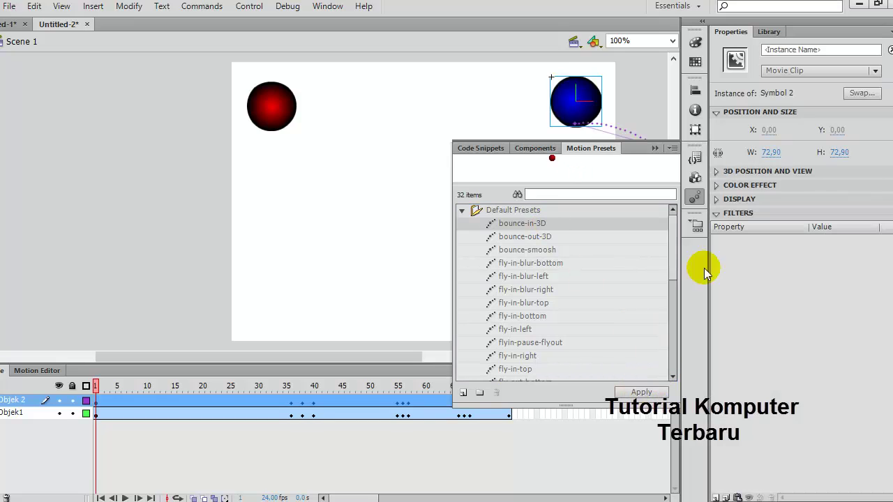
pyautogui.click(655, 149)
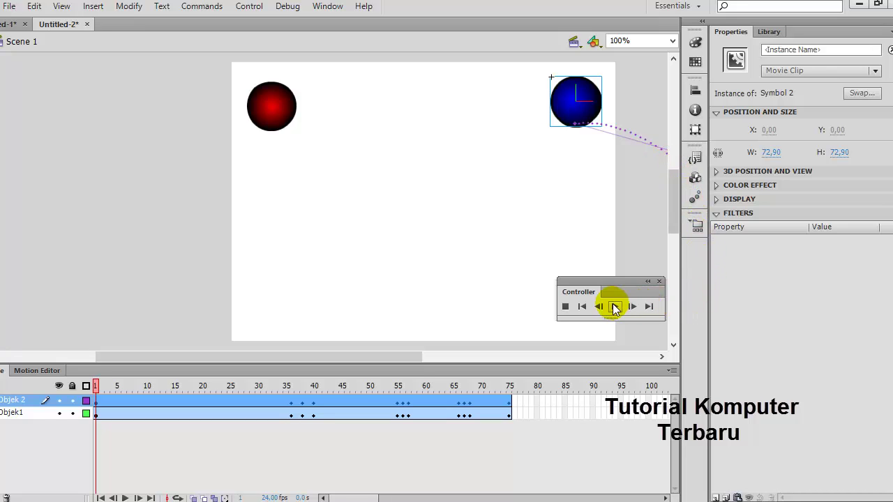
# - Move the blue circle to the stage's upper-left corner and pull the far end of its motion path back toward the stage
pyautogui.moveTo(568, 91); pyautogui.dragTo(256, 80)
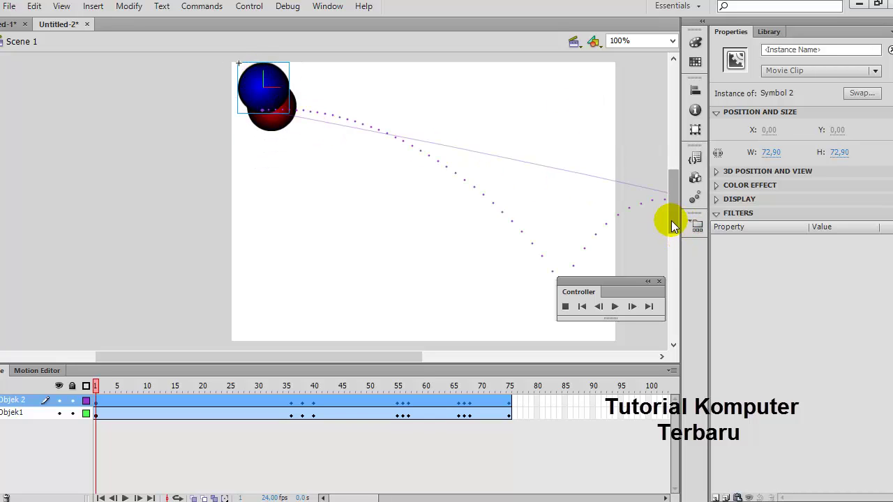
pyautogui.moveTo(671, 221); pyautogui.dragTo(673, 241)
pyautogui.moveTo(407, 357); pyautogui.dragTo(223, 230)
pyautogui.click(225, 230)
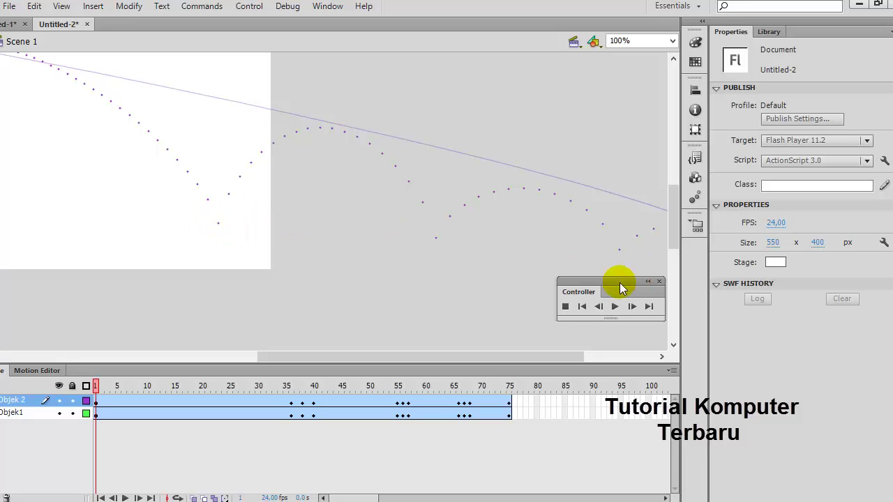
pyautogui.moveTo(461, 357); pyautogui.dragTo(555, 357)
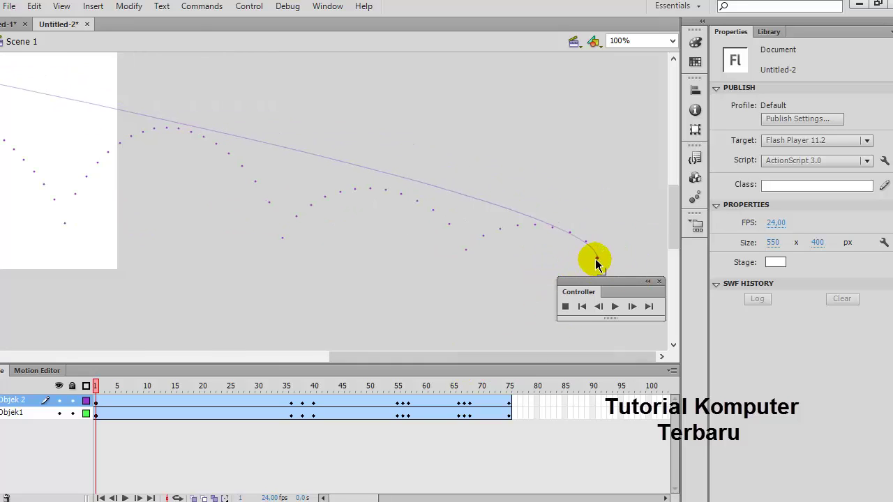
pyautogui.moveTo(597, 261); pyautogui.dragTo(568, 243)
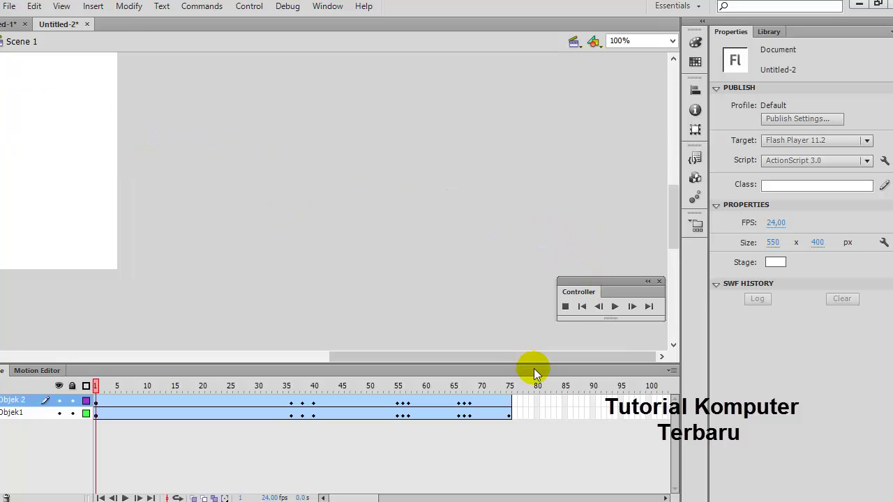
# - Move the blue circle at frame 1 below and to the right of the red circle, and play the animation
pyautogui.moveTo(530, 355); pyautogui.dragTo(423, 355)
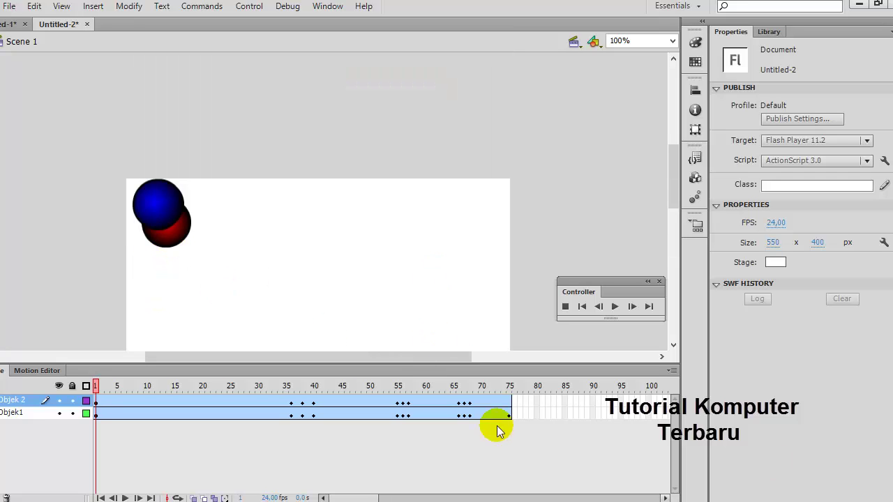
pyautogui.click(158, 203)
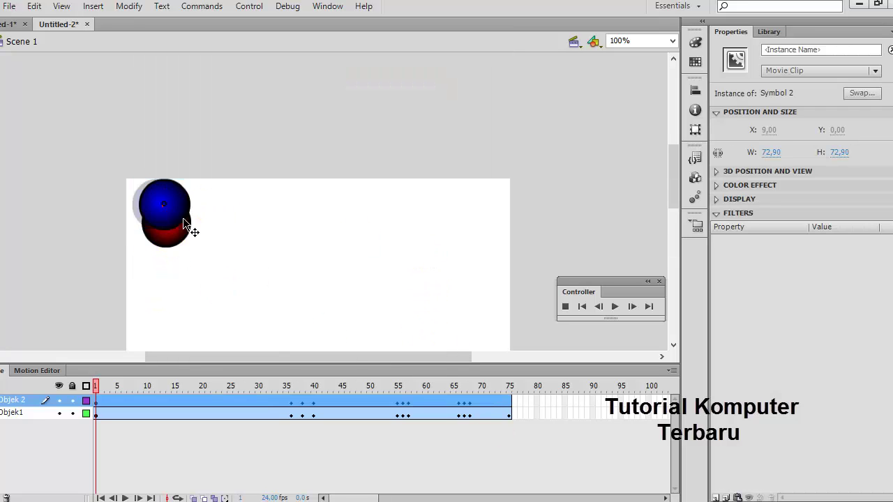
pyautogui.moveTo(164, 205); pyautogui.dragTo(259, 250)
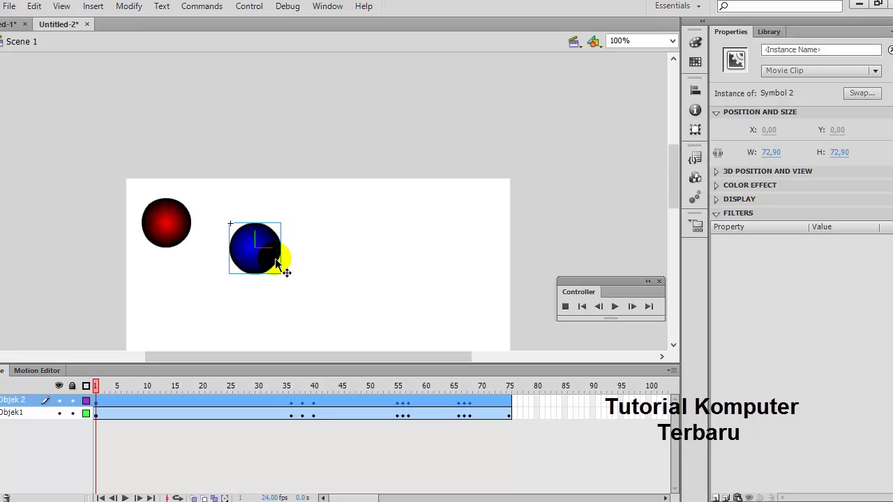
pyautogui.click(614, 306)
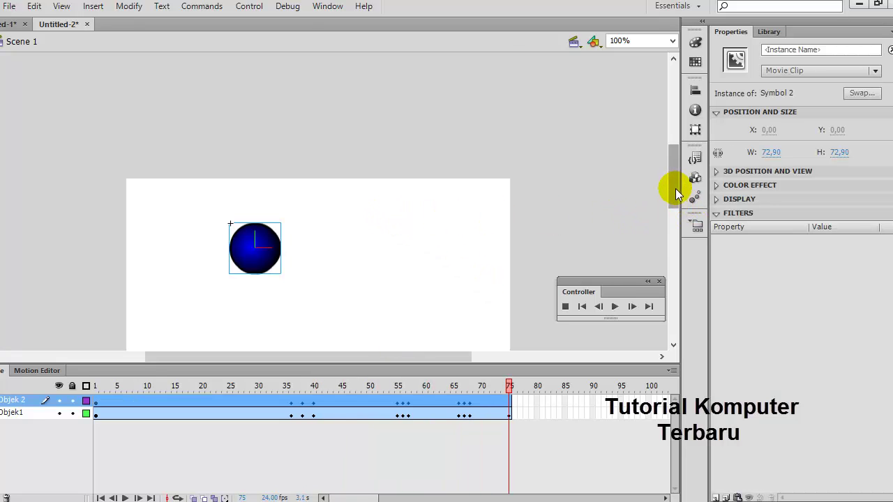
# - Move the blue circle at frame 75 to the stage's upper-left corner and keep working in Scene 1
pyautogui.moveTo(675, 188); pyautogui.dragTo(666, 209)
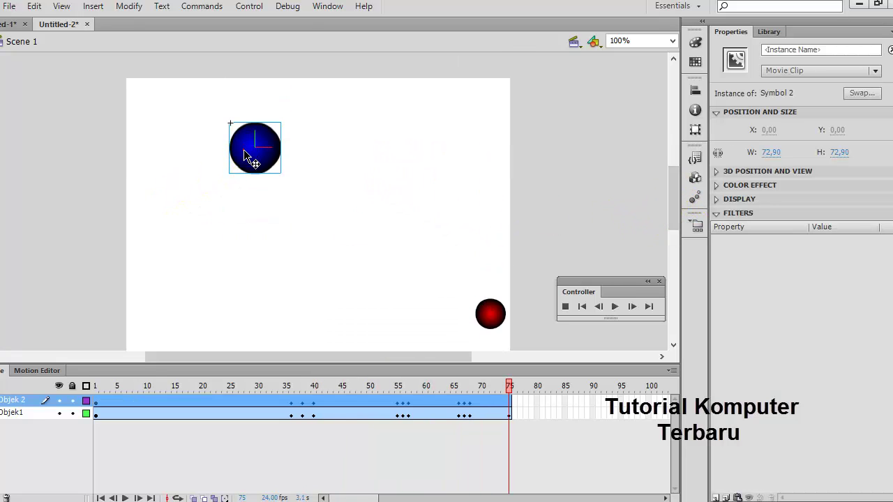
pyautogui.moveTo(253, 152); pyautogui.dragTo(171, 117)
pyautogui.doubleClick(166, 119)
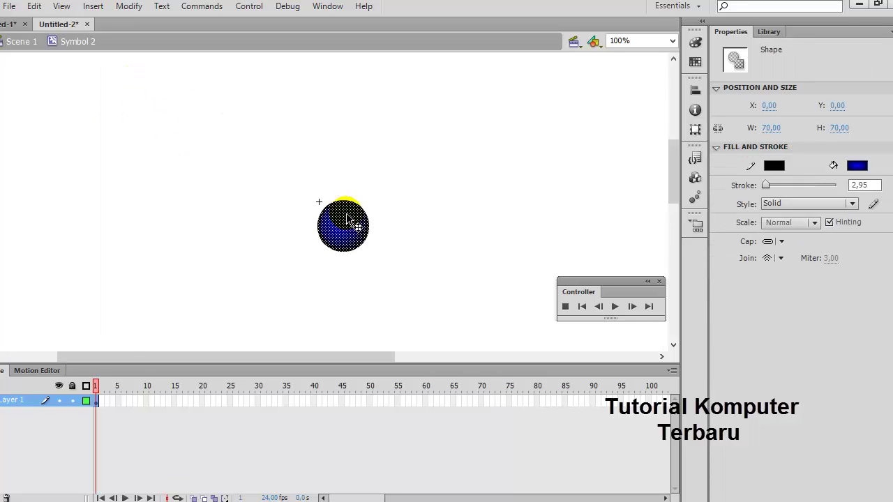
pyautogui.click(223, 217)
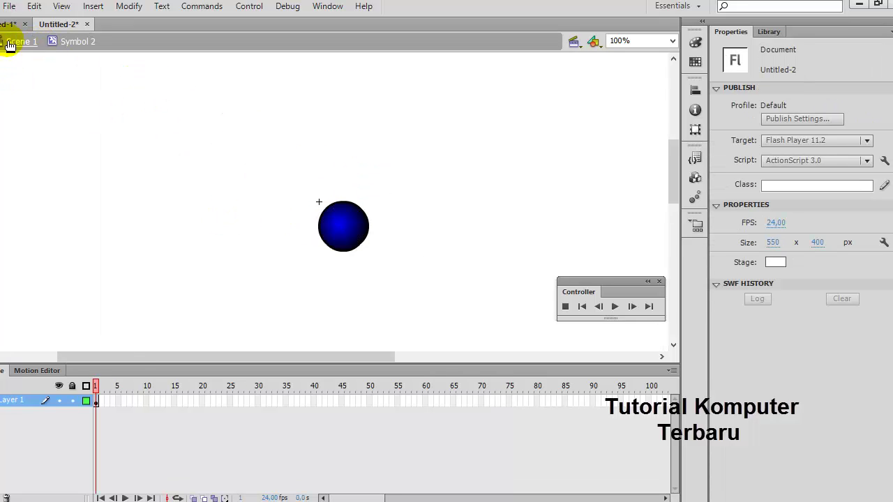
pyautogui.click(21, 41)
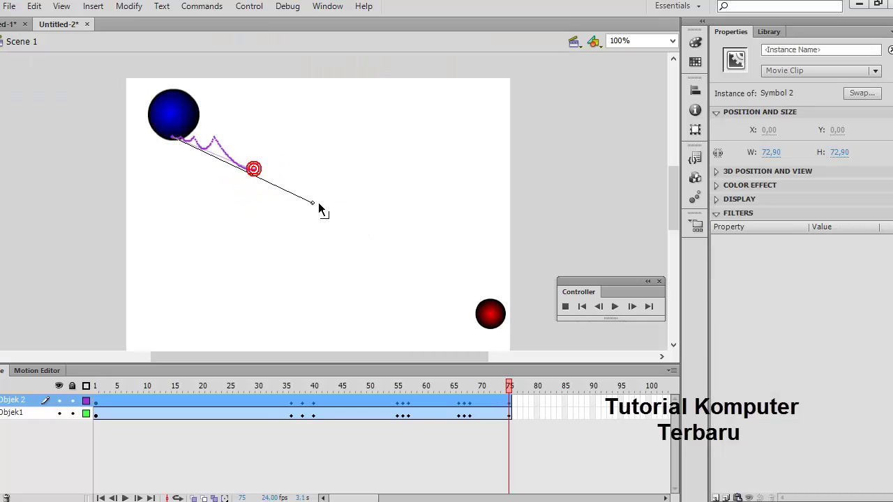
# - Stretch the start of the blue circle's motion path toward the stage's lower right, about 380 by 186 px, and play from frame 1
pyautogui.moveTo(318, 203); pyautogui.dragTo(438, 266)
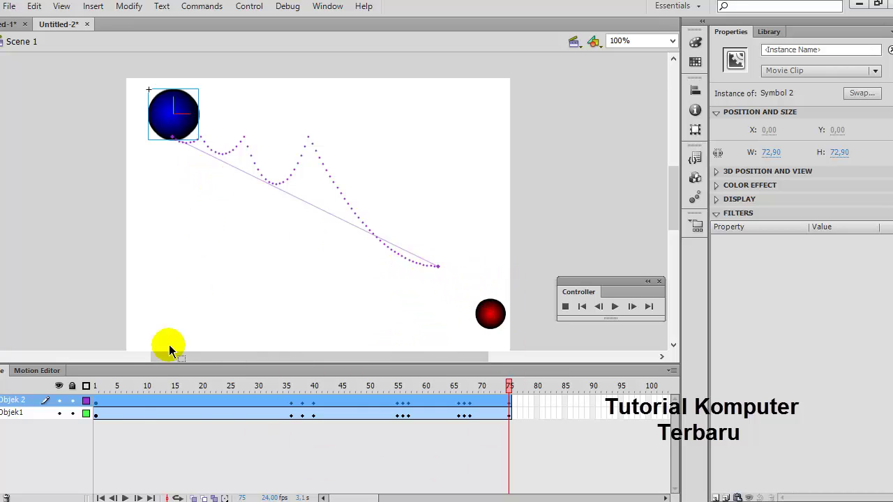
pyautogui.click(98, 396)
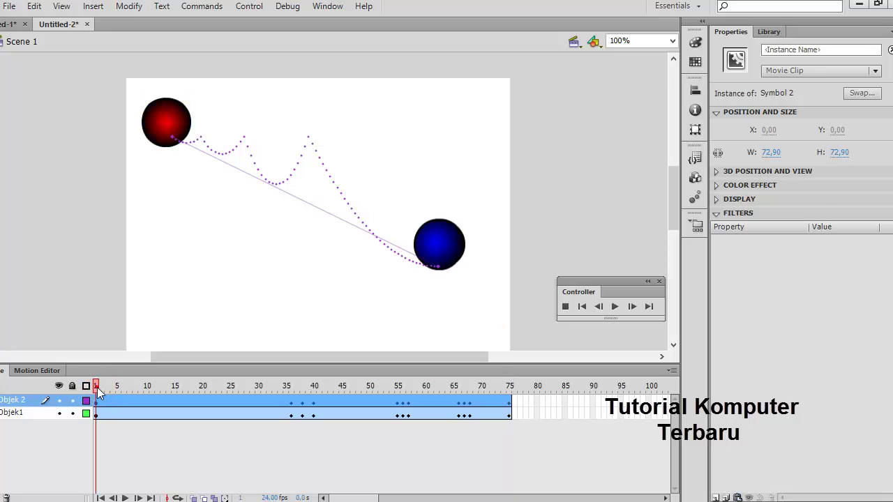
pyautogui.click(616, 312)
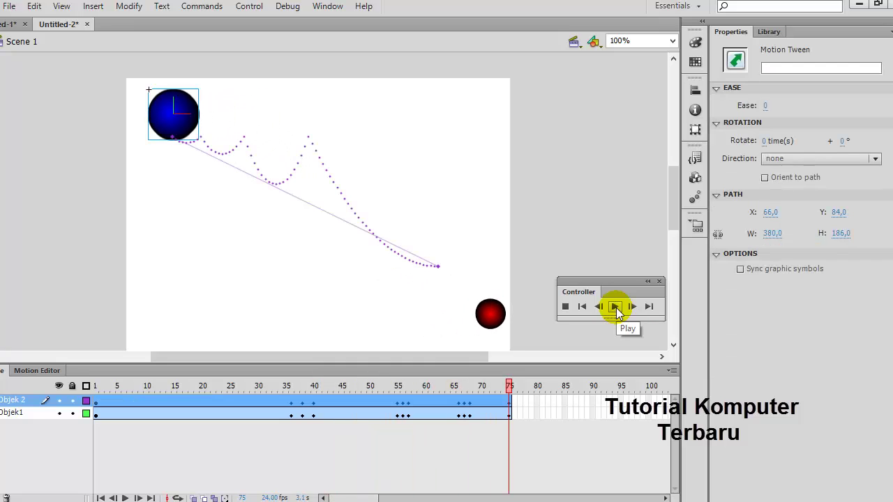
# - Move the start of the red circle's motion path from the upper-left corner to right of the stage's centre, and replay the animation
pyautogui.click(496, 318)
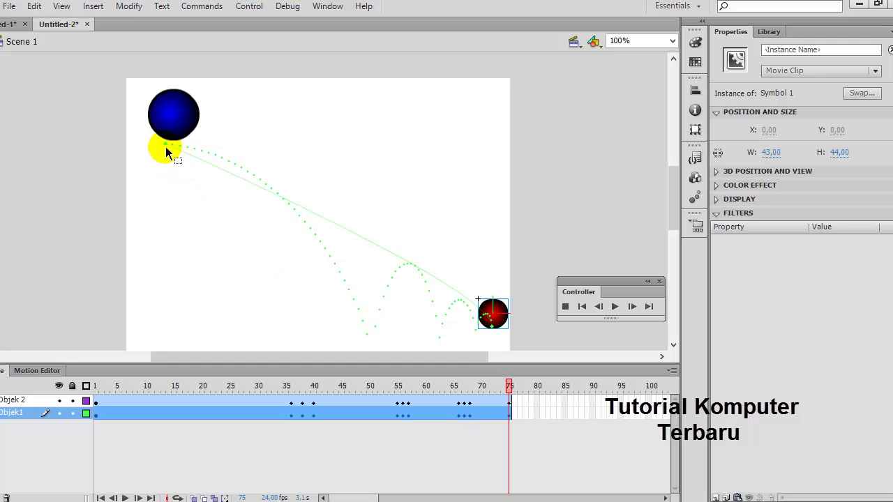
pyautogui.moveTo(165, 143); pyautogui.dragTo(431, 199)
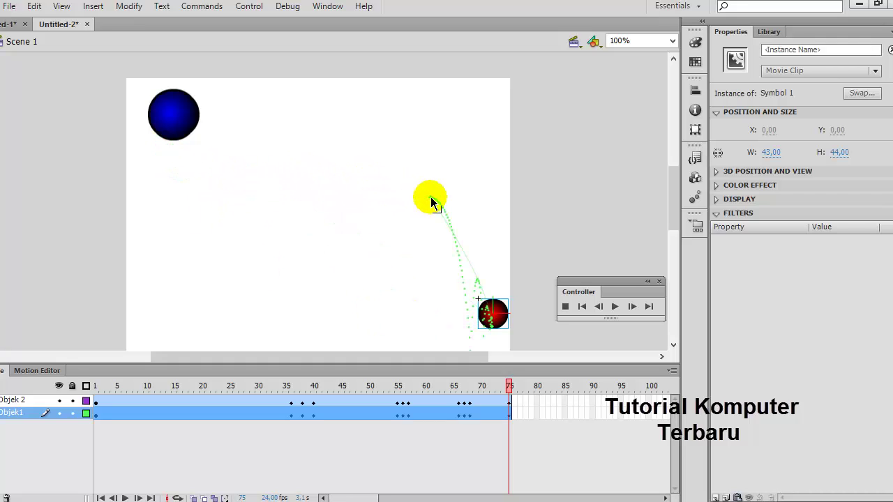
pyautogui.click(420, 208)
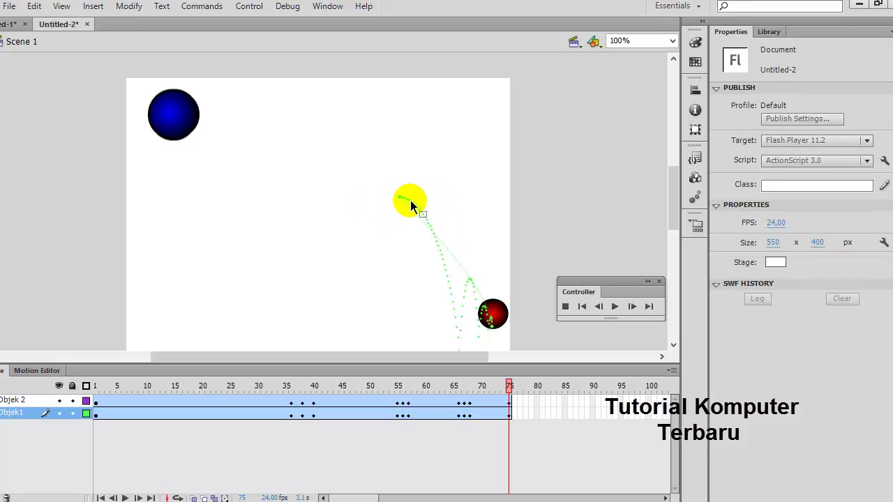
pyautogui.moveTo(412, 206); pyautogui.dragTo(469, 348)
pyautogui.click(615, 308)
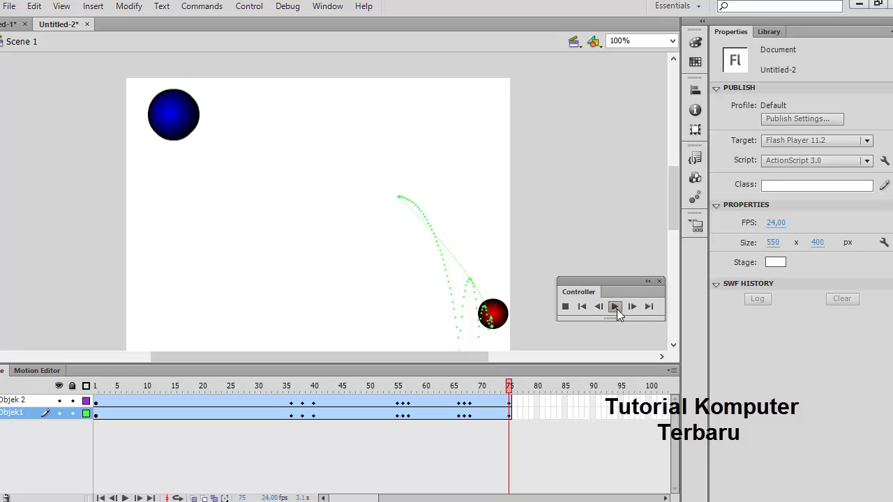
pyautogui.click(615, 308)
pyautogui.click(617, 309)
# - Move the start of the blue circle's motion path up and outward, near the stage's right edge above the red circle
pyautogui.click(190, 123)
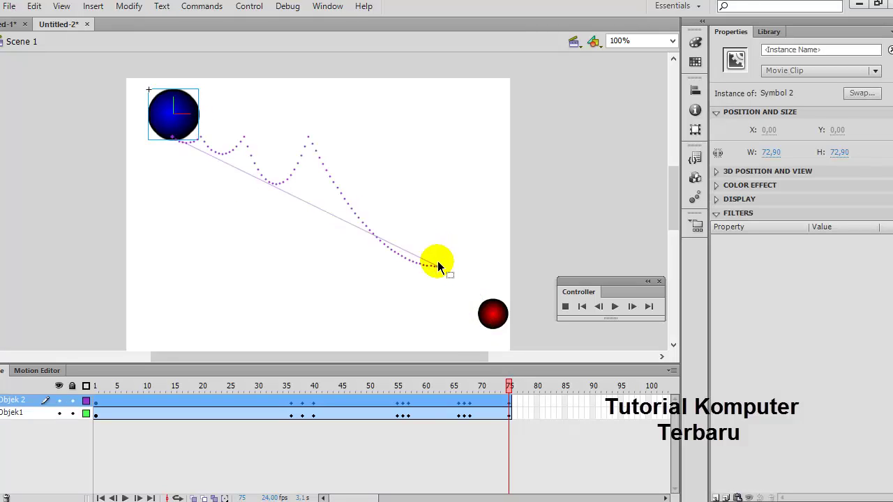
pyautogui.moveTo(438, 266); pyautogui.dragTo(492, 220)
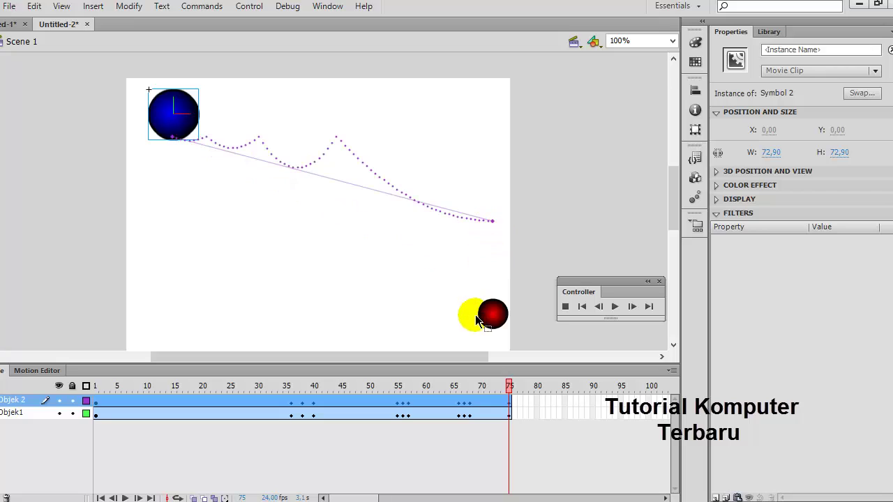
# - Move the start of the red circle's motion path to the stage's left side below the blue circle, and replay the animation
pyautogui.click(483, 312)
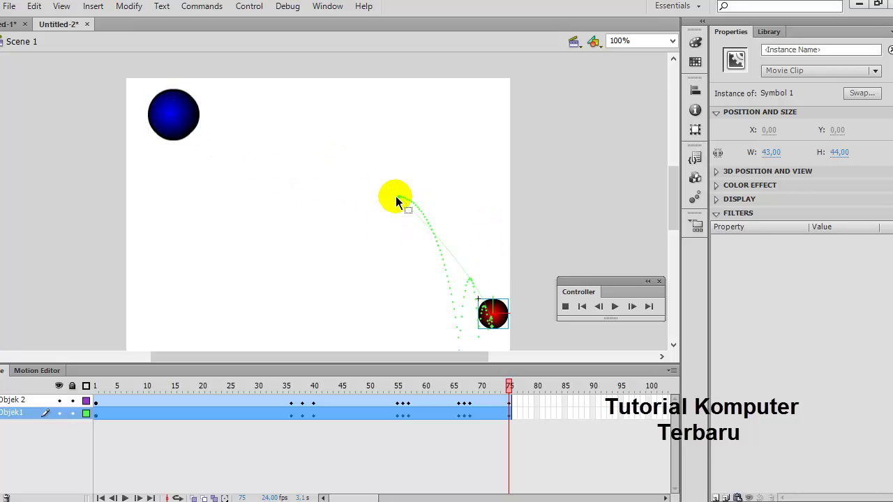
pyautogui.moveTo(397, 201); pyautogui.dragTo(353, 204)
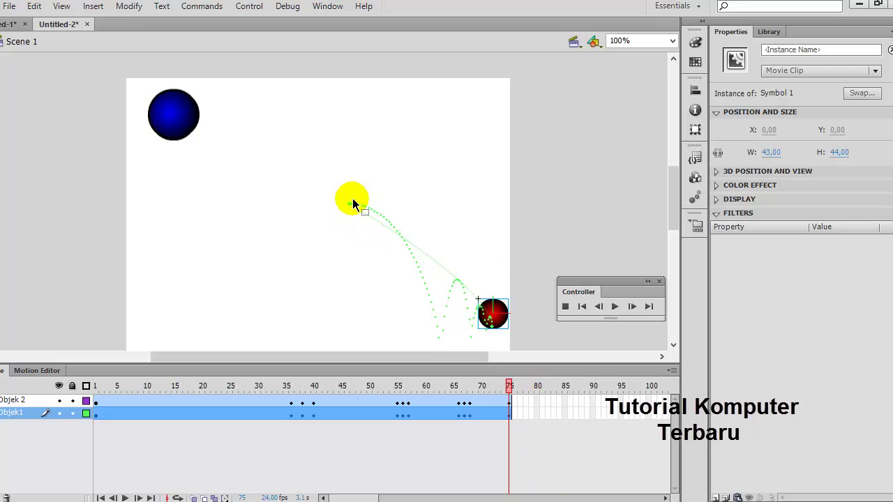
pyautogui.moveTo(353, 204); pyautogui.dragTo(182, 240)
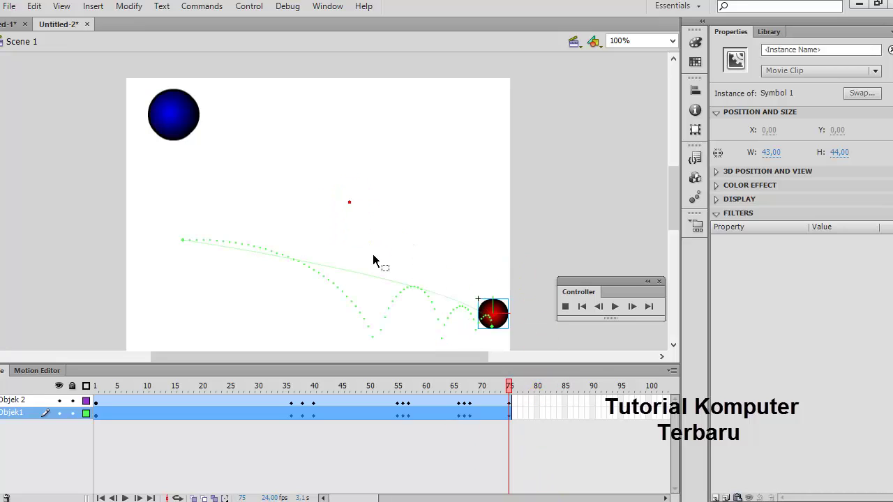
pyautogui.click(614, 306)
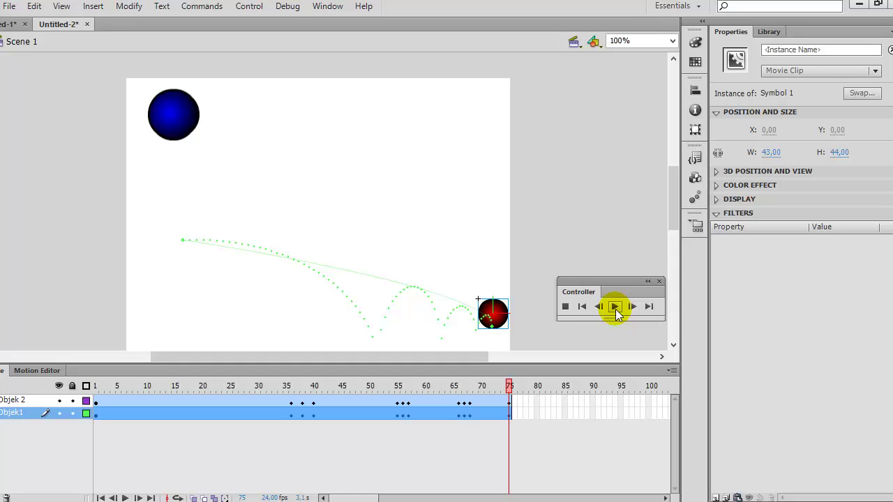
pyautogui.click(614, 311)
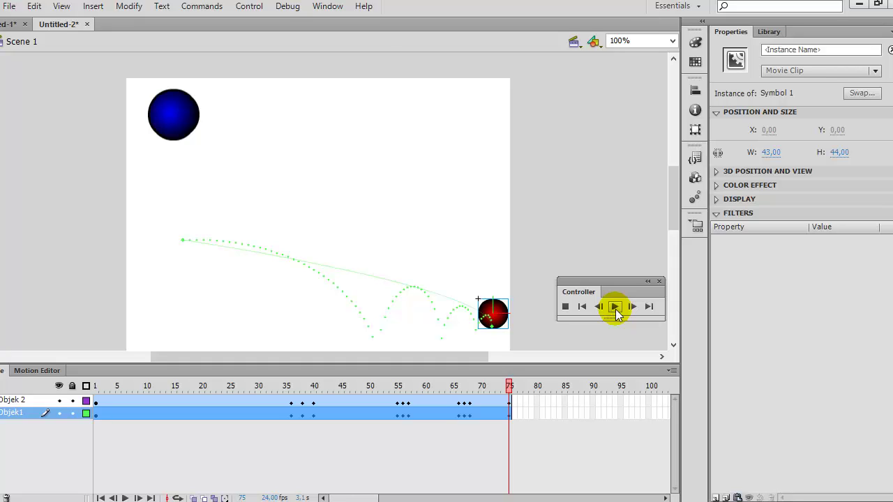